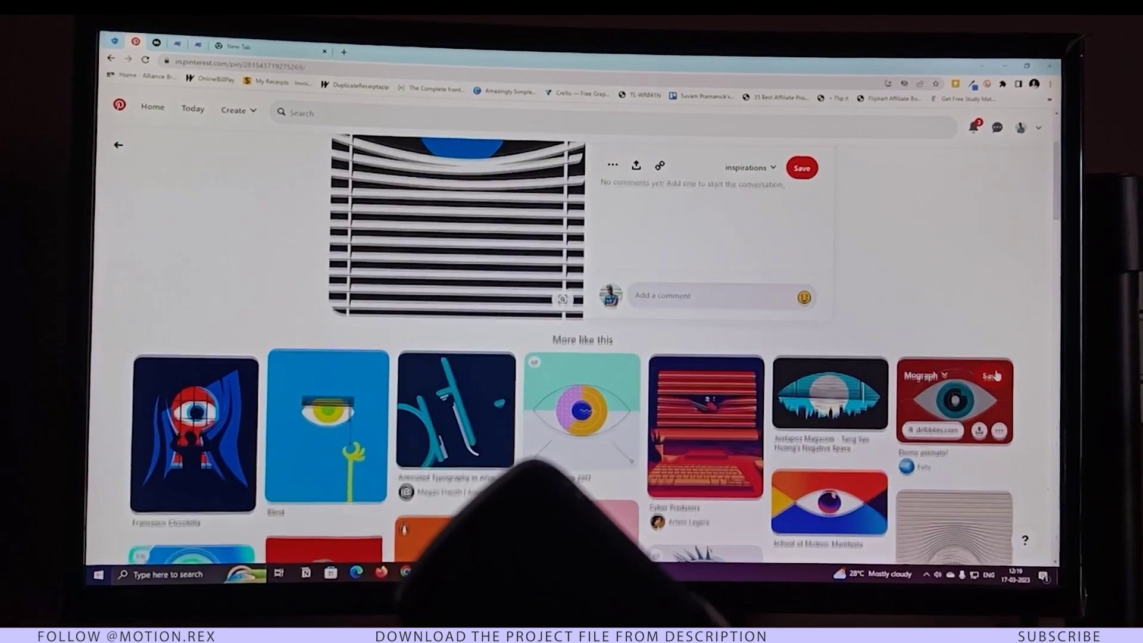
# - Scroll through the 'More like this' grid of eye illustration pins for reference
pyautogui.scroll(-3, 995, 375)
pyautogui.scroll(-3, 571, 340)
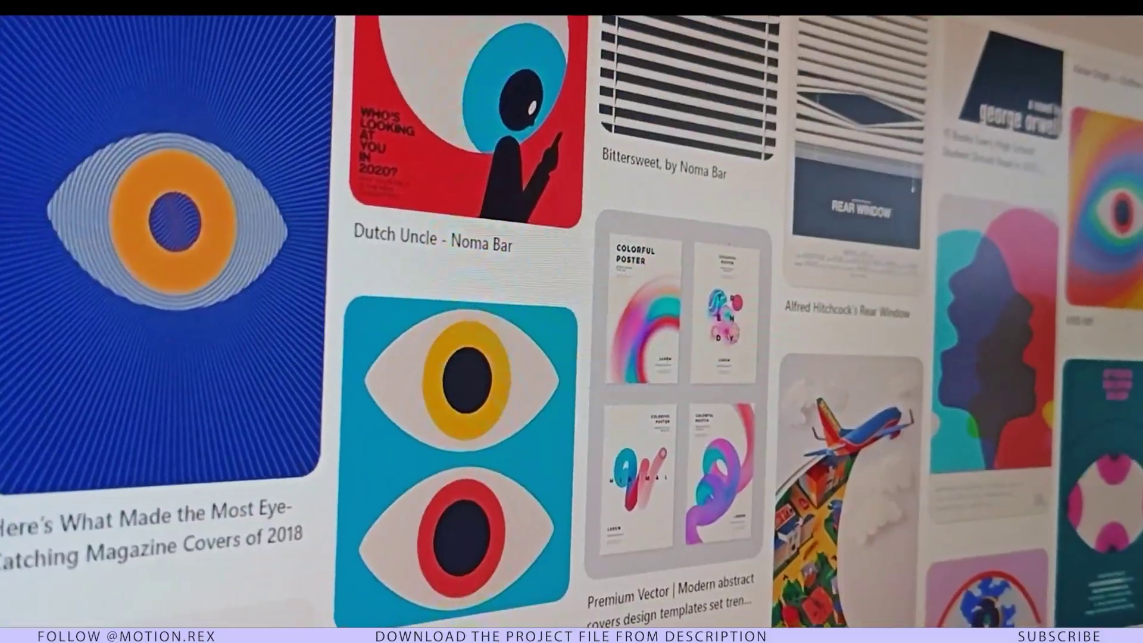
pyautogui.scroll(-8, 571, 321)
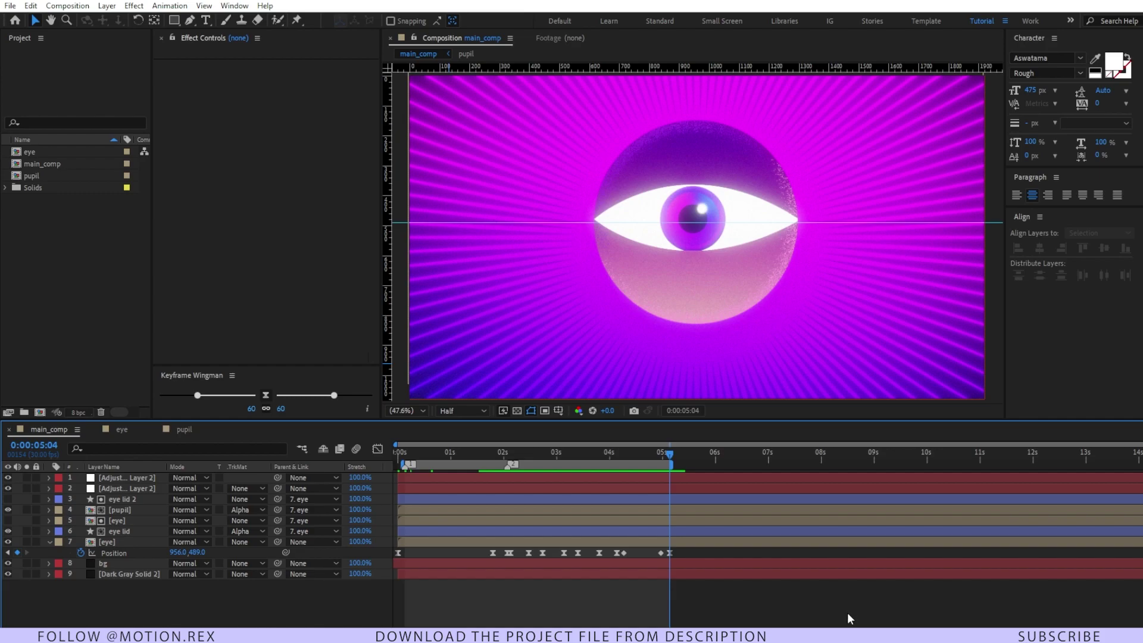
# - Solo the bg layer in the viewer and turn on its Radio Waves effect
pyautogui.click(26, 574)
pyautogui.click(64, 575)
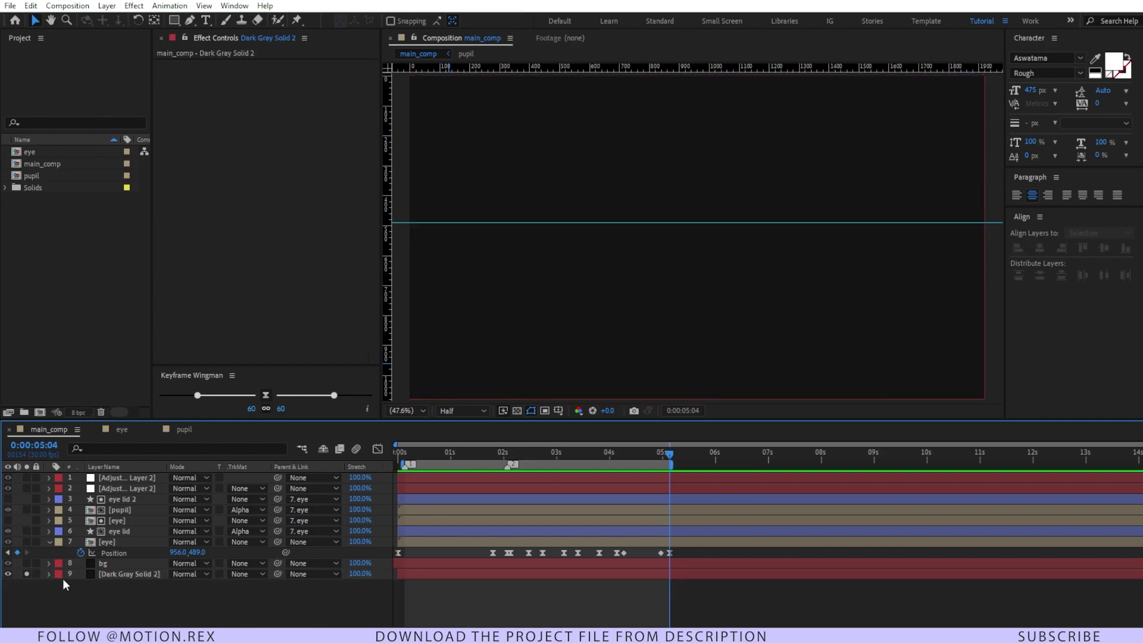
pyautogui.click(104, 562)
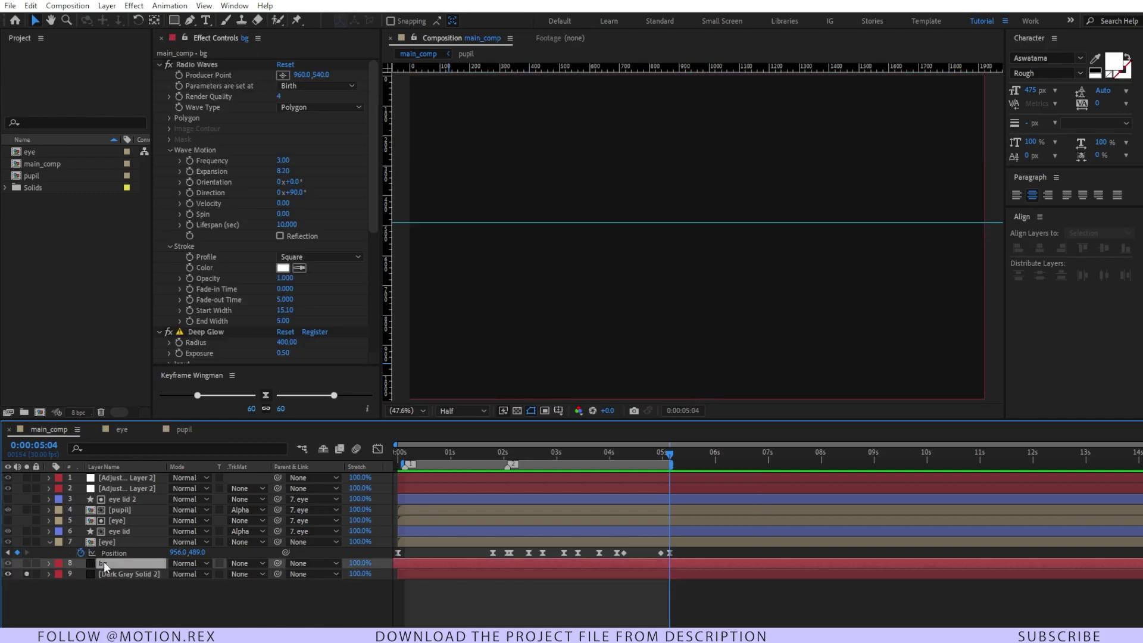
pyautogui.click(27, 563)
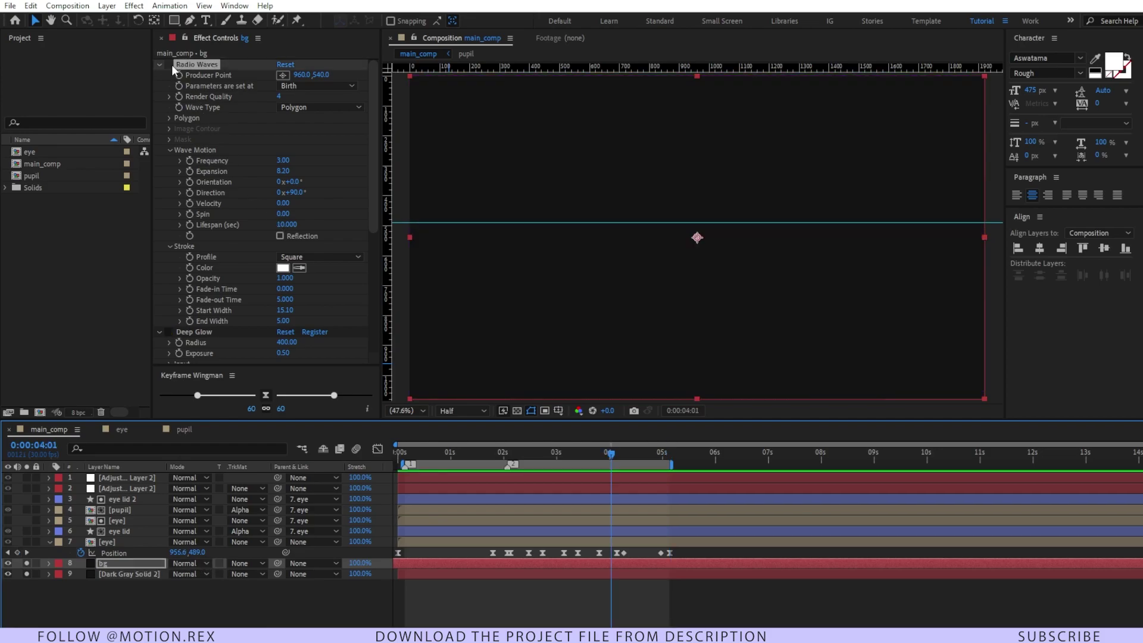
pyautogui.click(168, 65)
# - Use the Radio Waves Star polygon with 118 sides and curve size 0
pyautogui.click(170, 118)
pyautogui.click(170, 118)
pyautogui.click(169, 118)
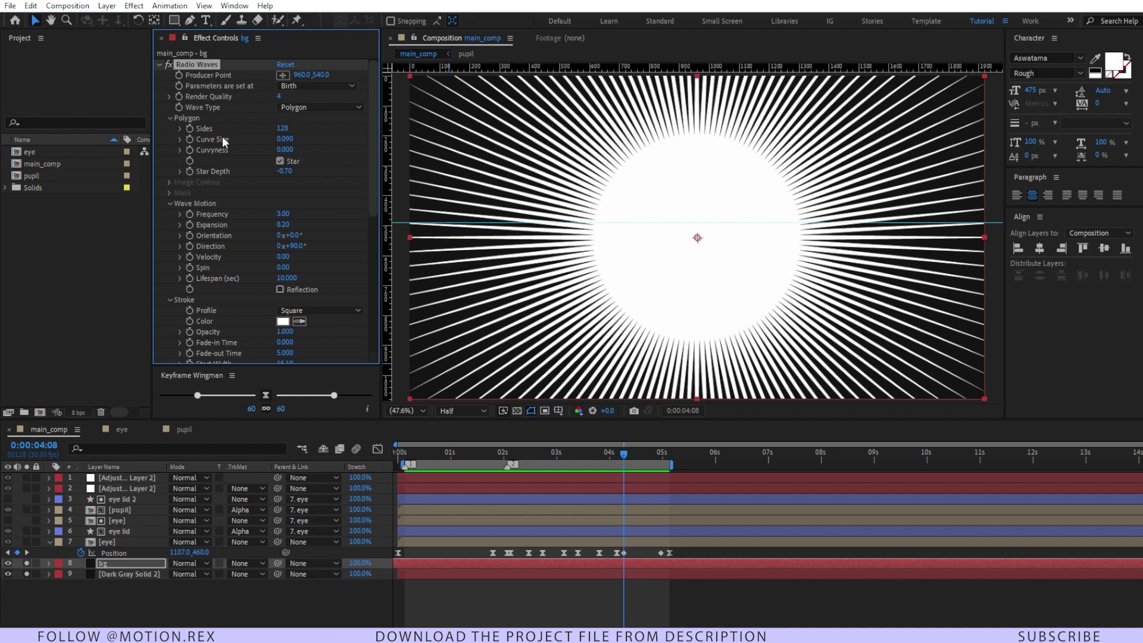
pyautogui.click(280, 161)
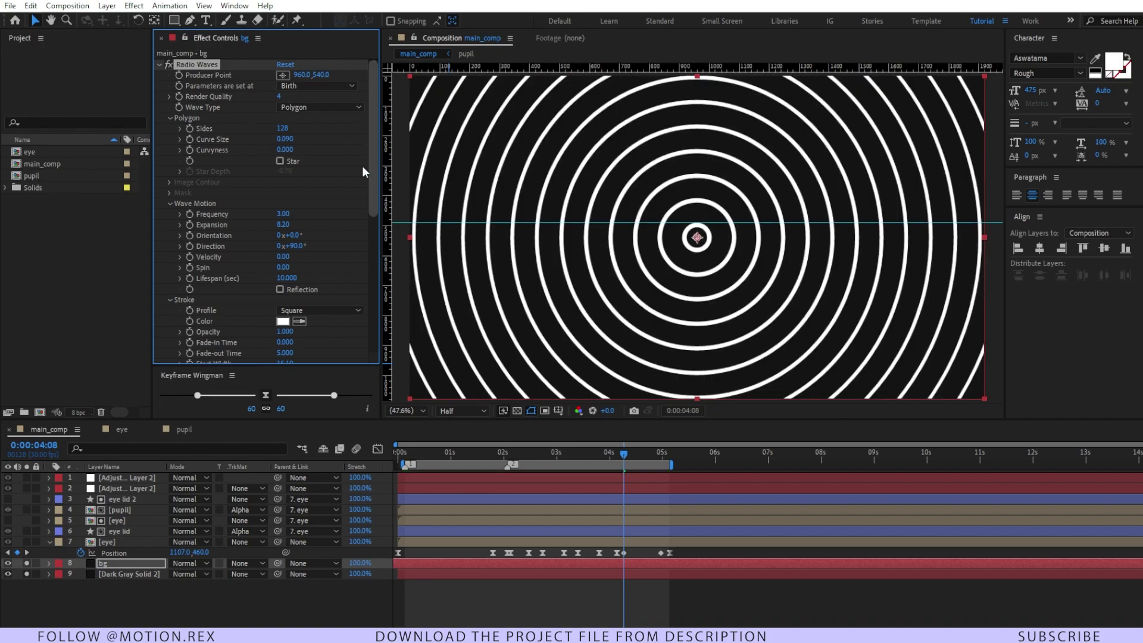
pyautogui.click(279, 162)
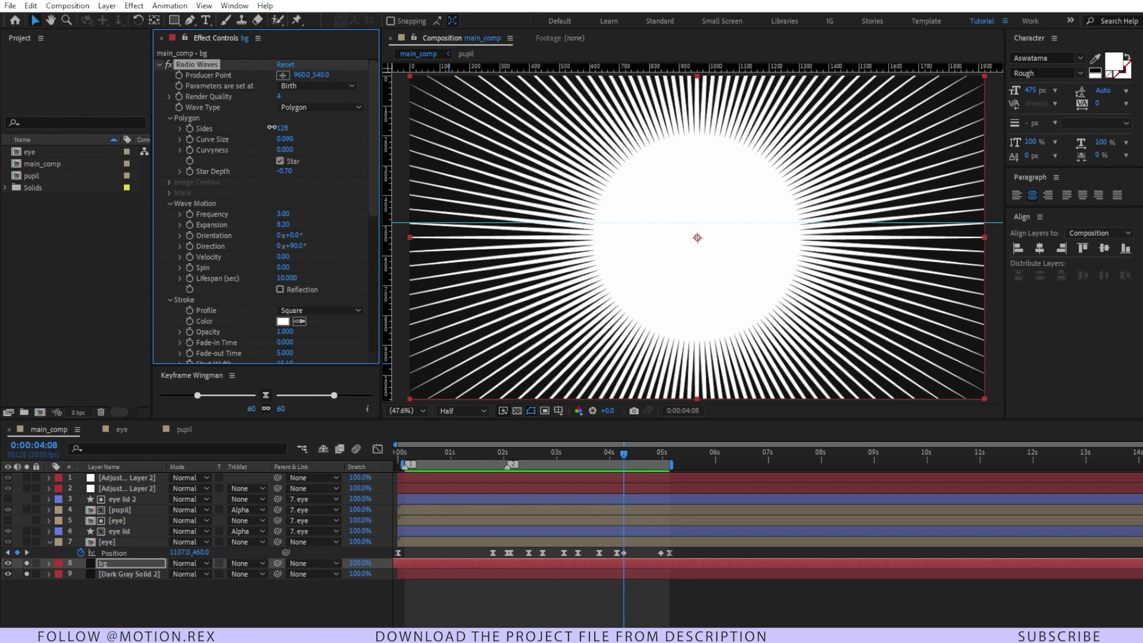
pyautogui.moveTo(269, 128); pyautogui.dragTo(325, 125)
pyautogui.moveTo(284, 139); pyautogui.dragTo(348, 137)
# - Try the Deep Glow effect on the bg layer, then undo it
pyautogui.scroll(-5, 292, 188)
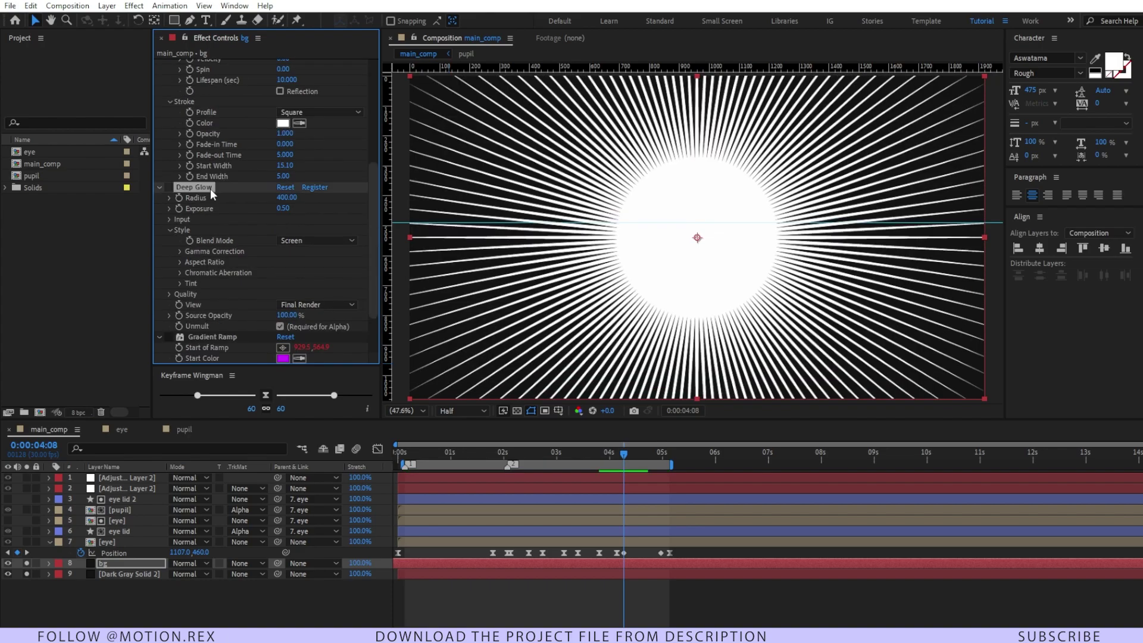
pyautogui.click(169, 187)
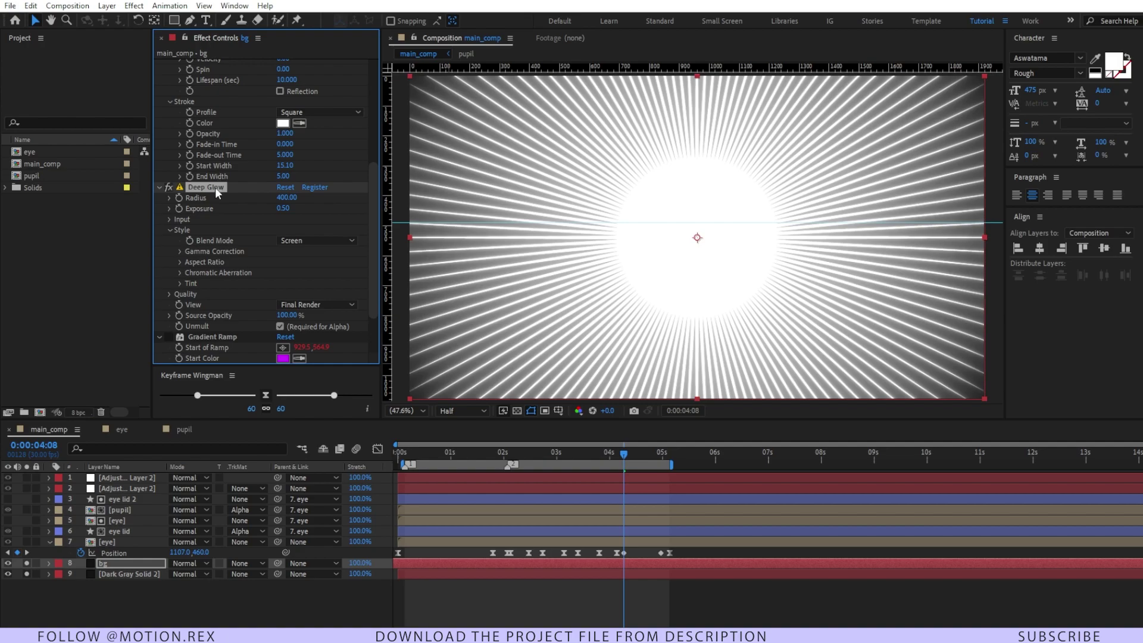
pyautogui.hotkey('ctrl', 'z')
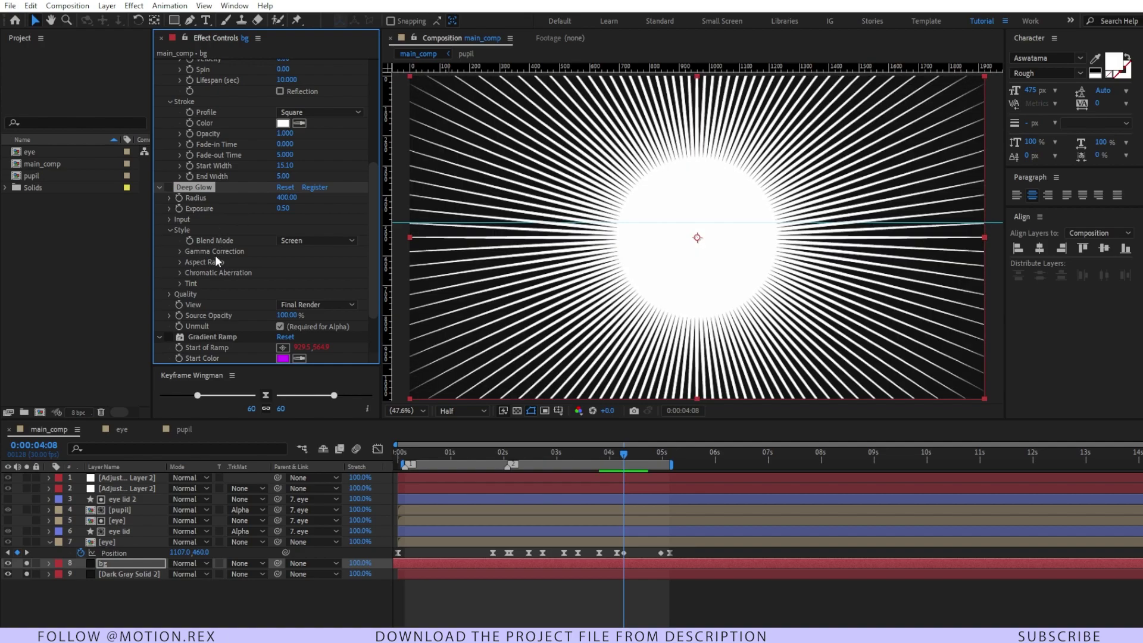
pyautogui.scroll(-2, 226, 280)
pyautogui.scroll(-1, 231, 285)
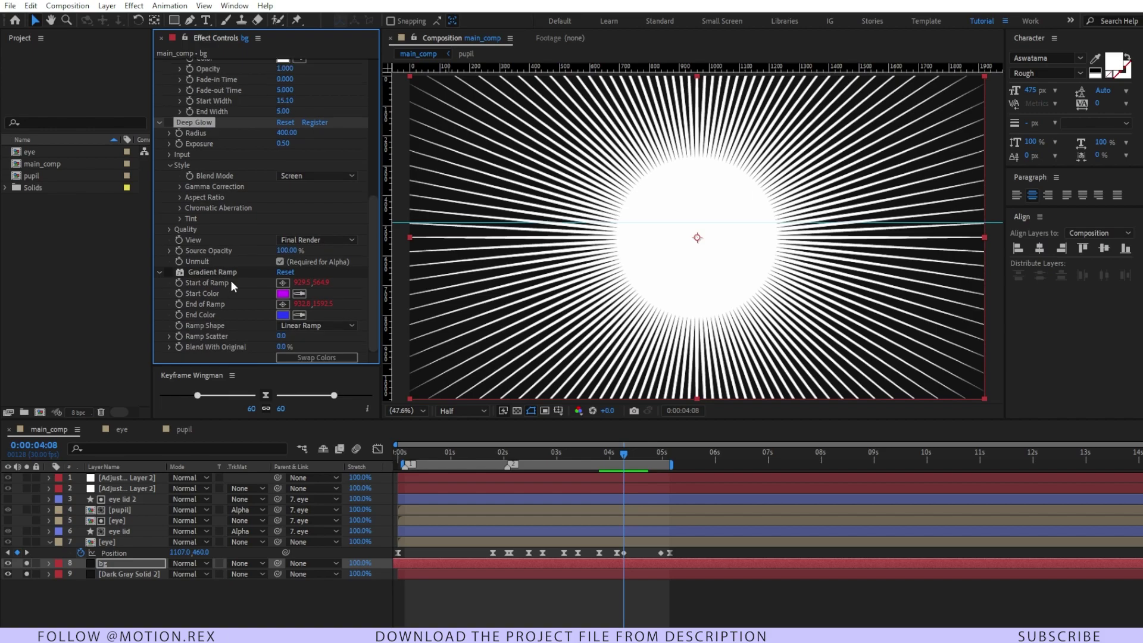
# - Enable Gradient Ramp and edit its wiggle(.5,700) Start and End of Ramp expressions
pyautogui.click(223, 275)
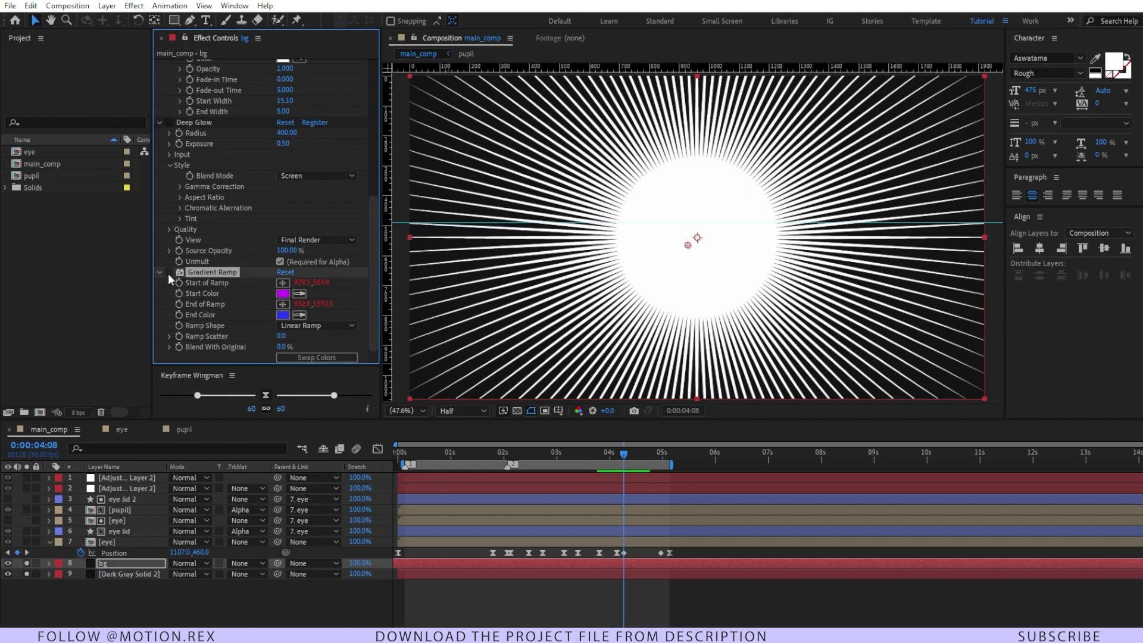
pyautogui.click(169, 273)
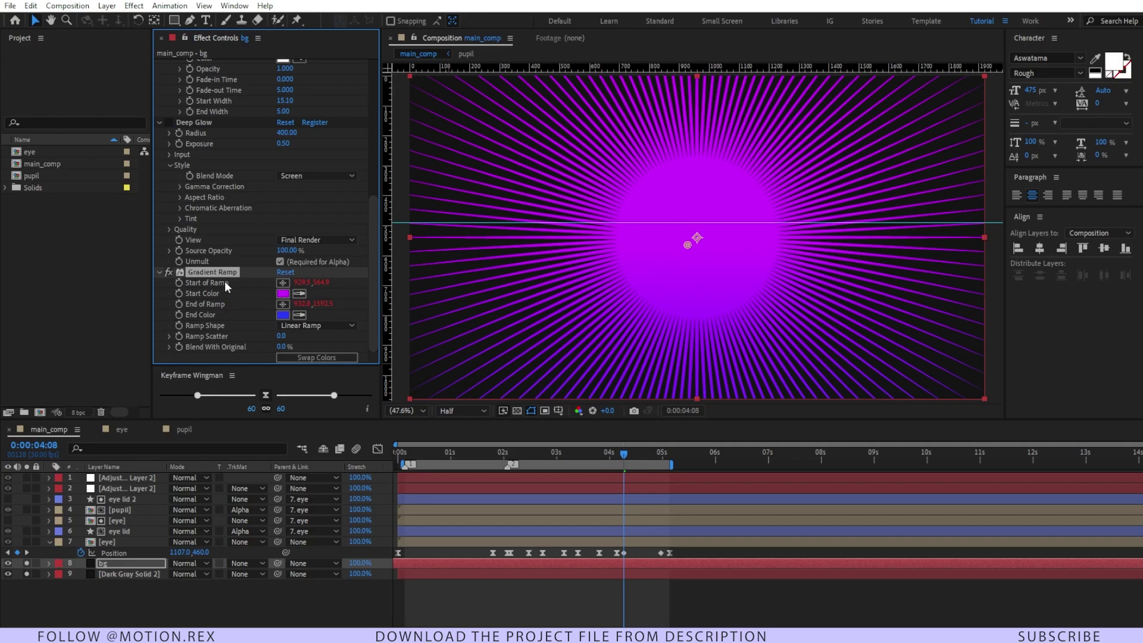
pyautogui.press('e')
pyautogui.press('e')
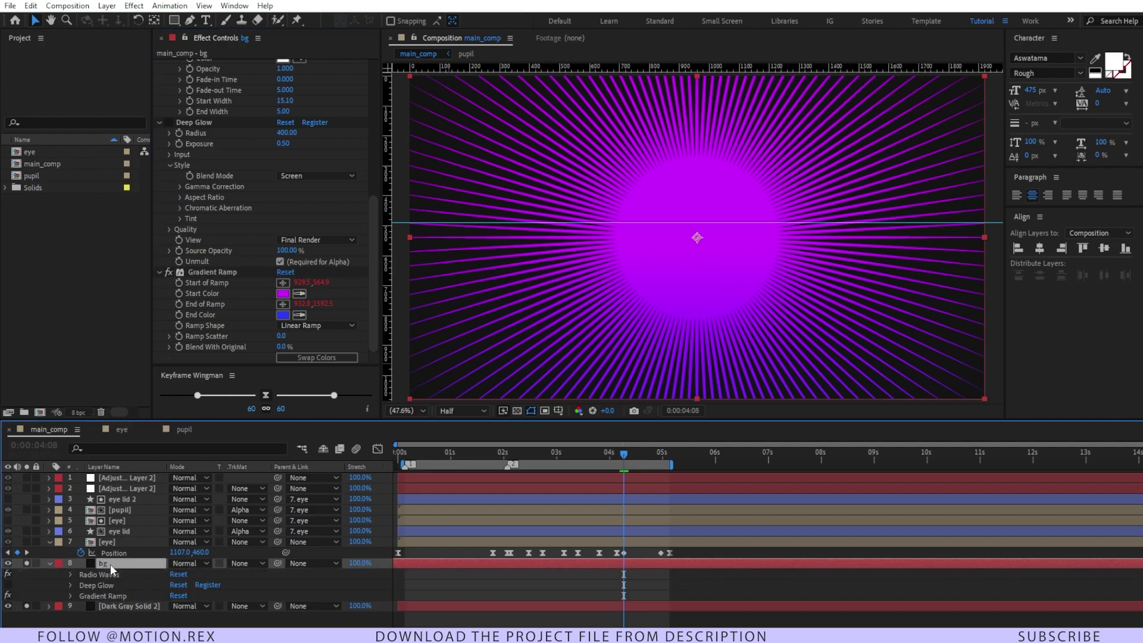
pyautogui.click(465, 586)
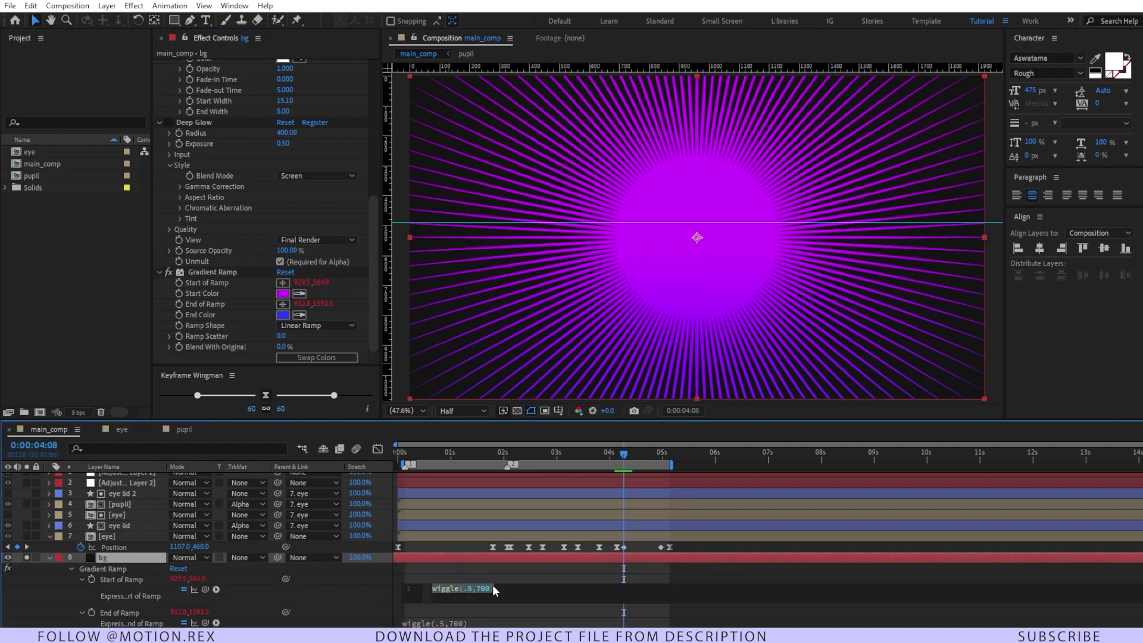
pyautogui.click(457, 454)
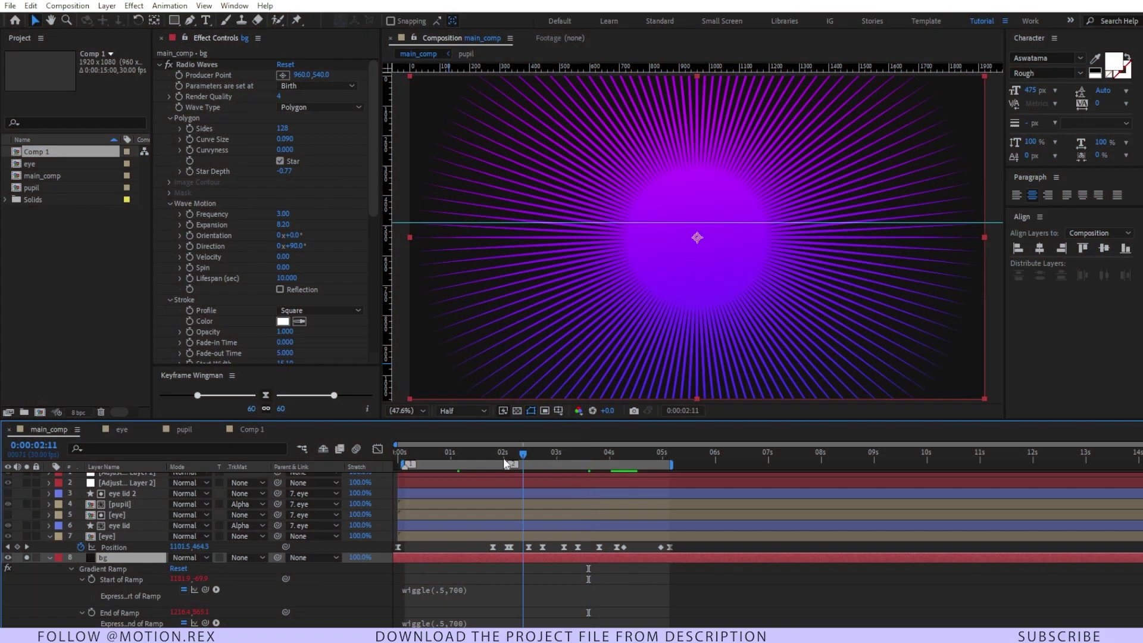
# - Preview the star-burst, open the eye composition and scrub its first second
pyautogui.moveTo(505, 464); pyautogui.dragTo(659, 483)
pyautogui.click(119, 536)
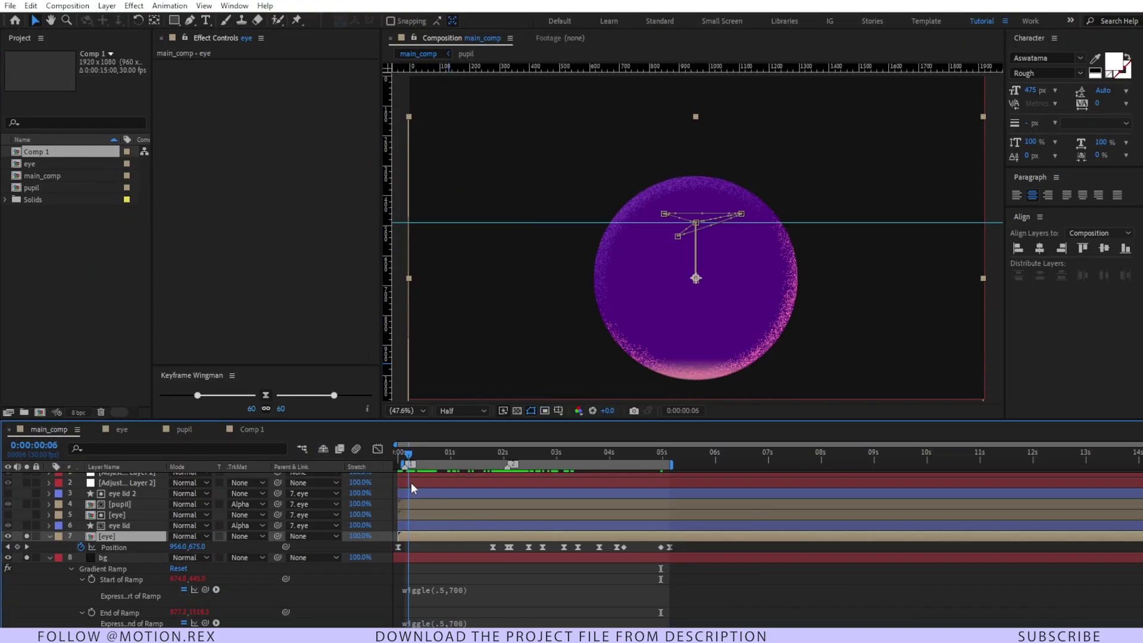
pyautogui.moveTo(410, 482); pyautogui.dragTo(420, 456)
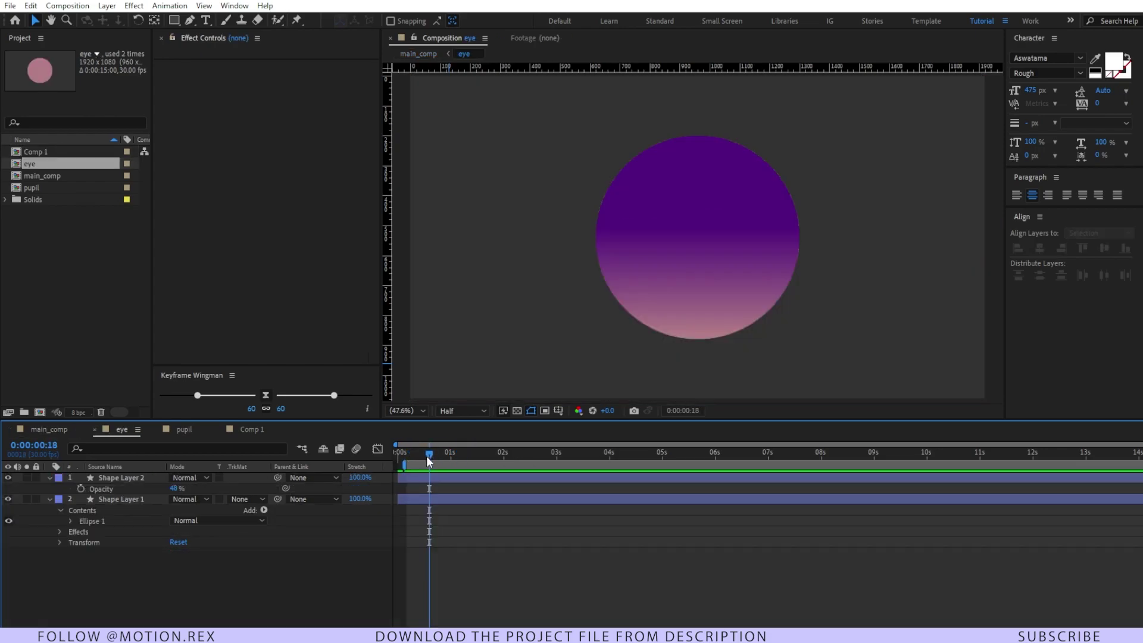
# - Reveal Shape Layer 2's End of Ramp keyframes, scrub them, then preview main_comp
pyautogui.moveTo(427, 456); pyautogui.dragTo(466, 455)
pyautogui.click(121, 477)
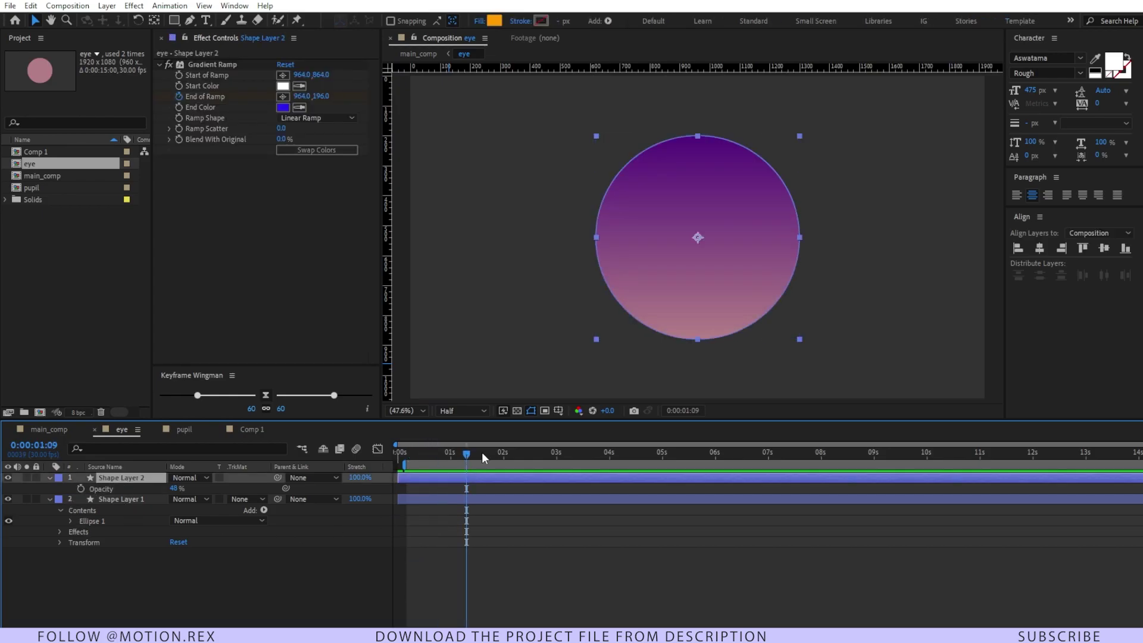
pyautogui.click(223, 250)
pyautogui.click(208, 65)
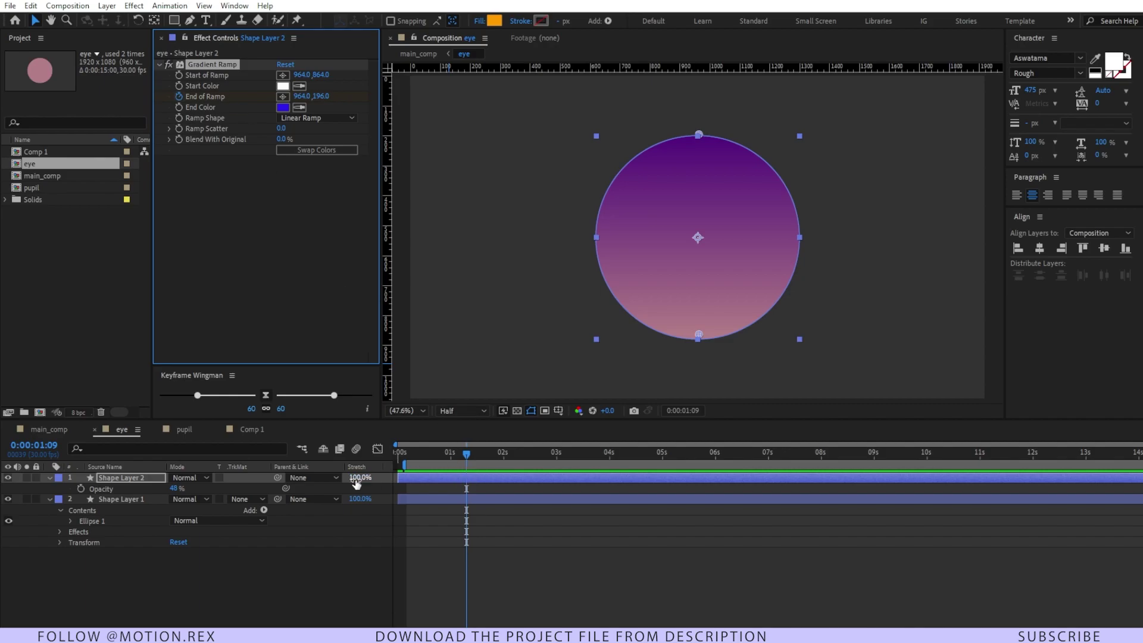
pyautogui.press('u')
pyautogui.moveTo(466, 454); pyautogui.dragTo(423, 462)
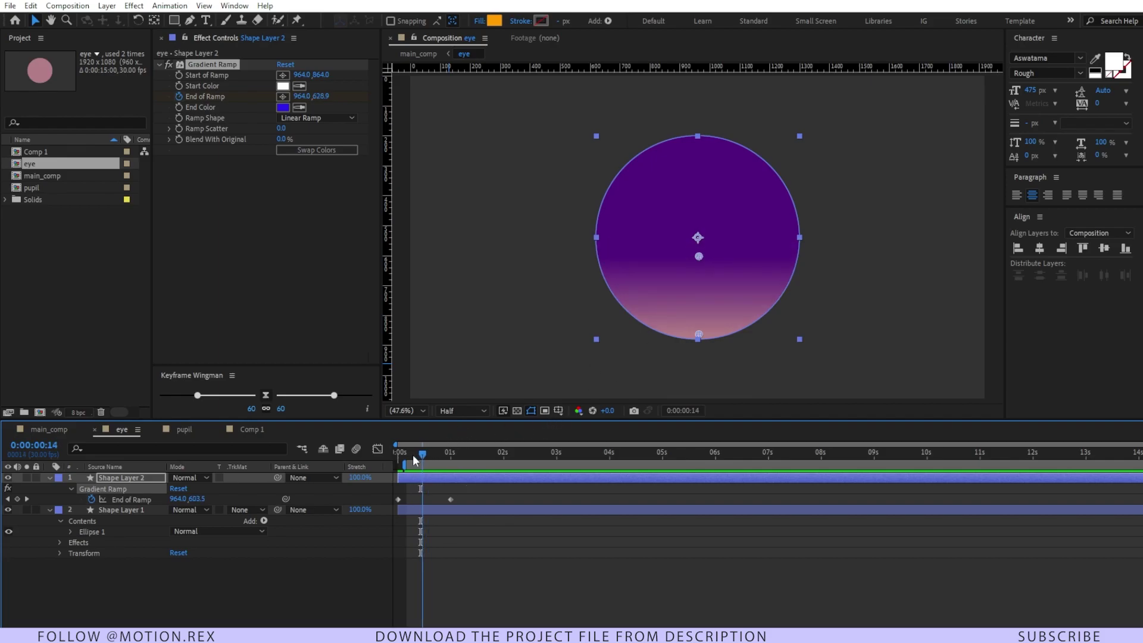
pyautogui.moveTo(411, 455)
pyautogui.mouseDown()
pyautogui.moveTo(444, 455)
pyautogui.moveTo(401, 455)
pyautogui.moveTo(436, 456)
pyautogui.moveTo(421, 456)
pyautogui.mouseUp()
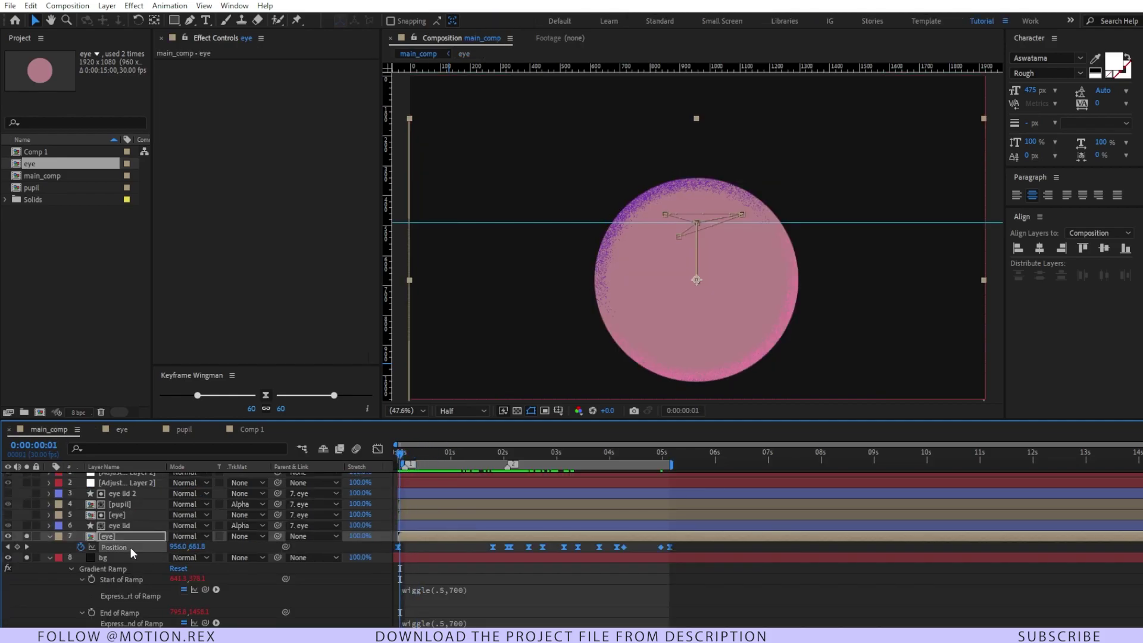
pyautogui.moveTo(406, 453); pyautogui.dragTo(491, 495)
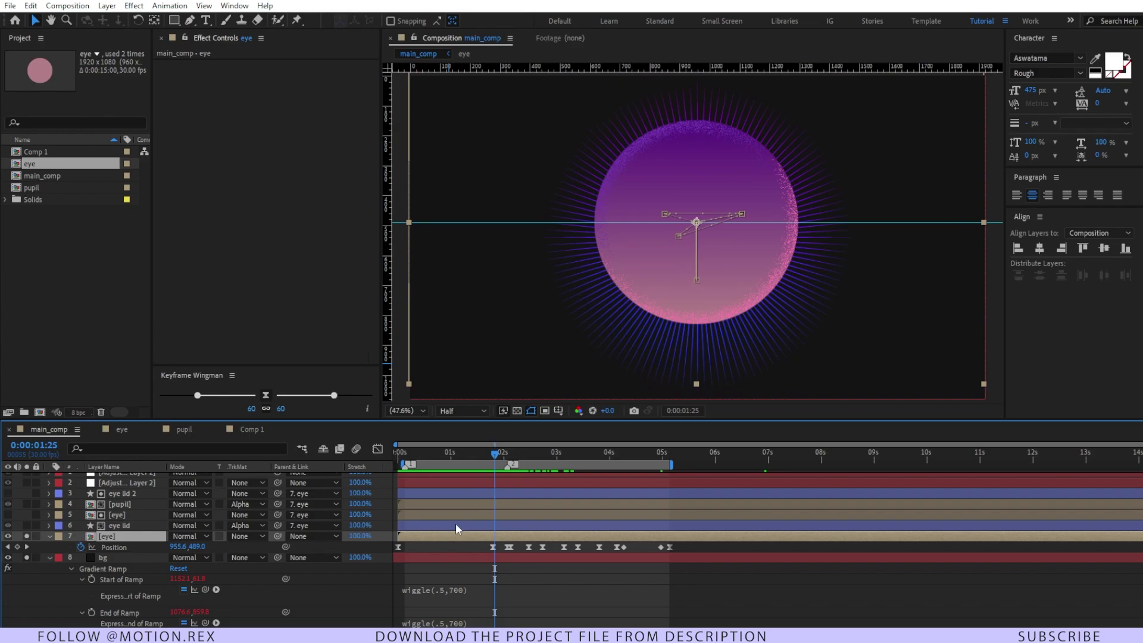
# - Solo the eye lid layer and preview its keyframed Path animating open
pyautogui.click(456, 525)
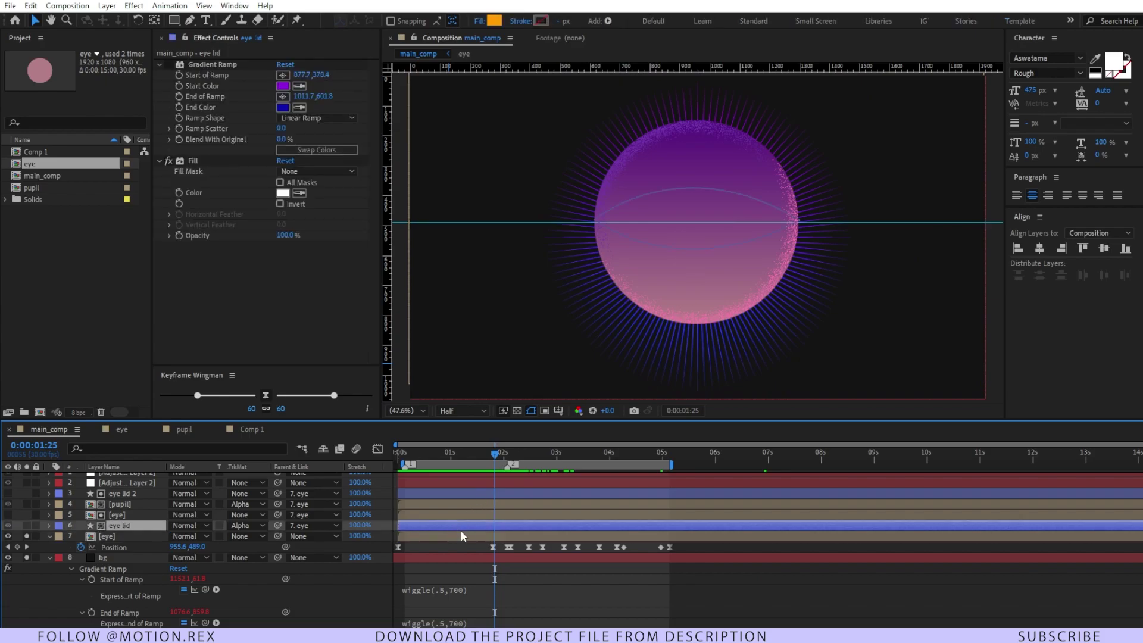
pyautogui.click(27, 524)
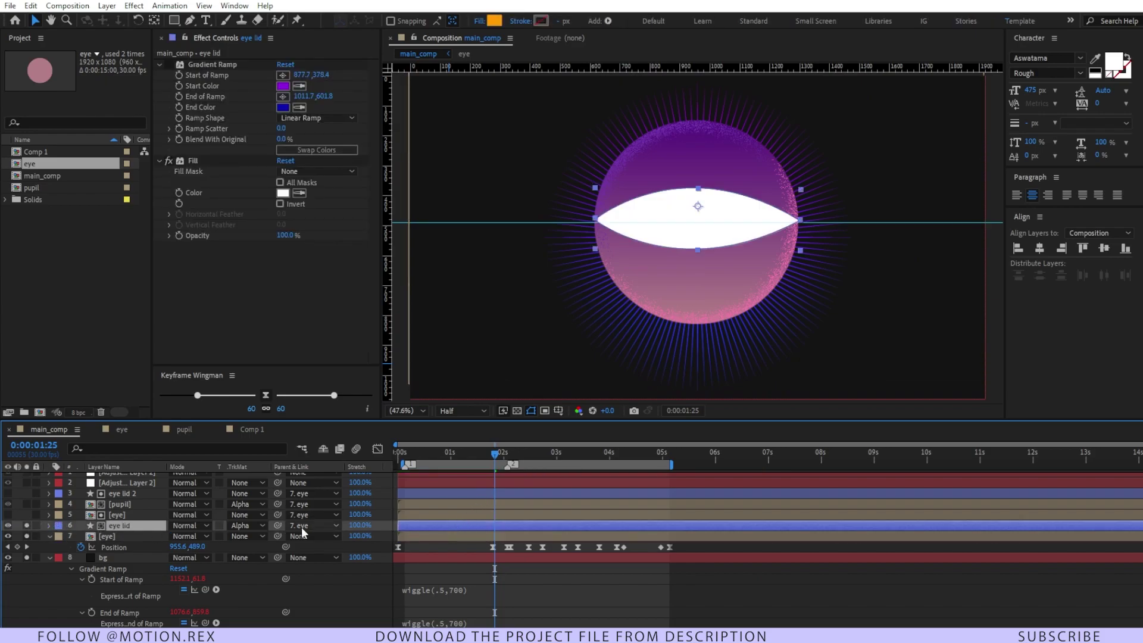
pyautogui.press('u')
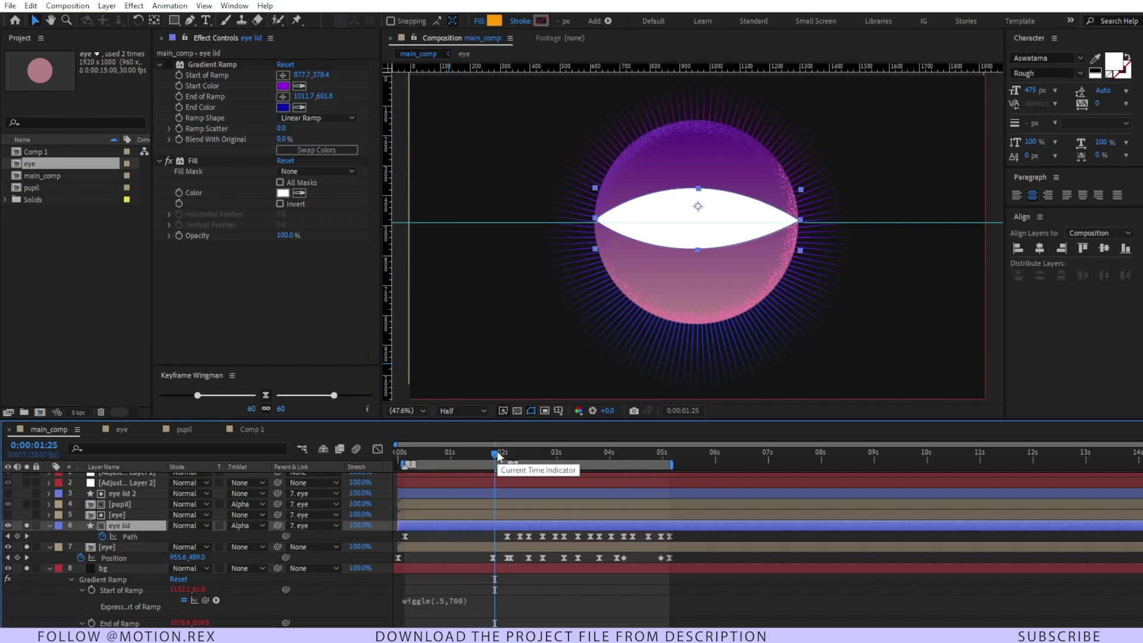
pyautogui.moveTo(499, 456); pyautogui.dragTo(514, 479)
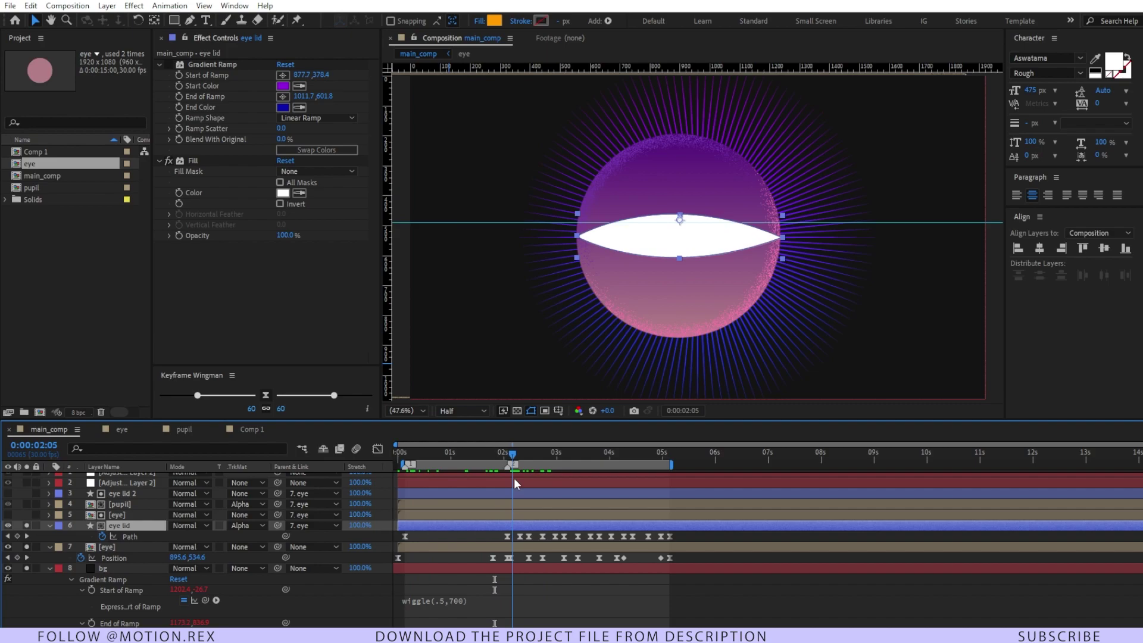
pyautogui.scroll(1, 658, 220)
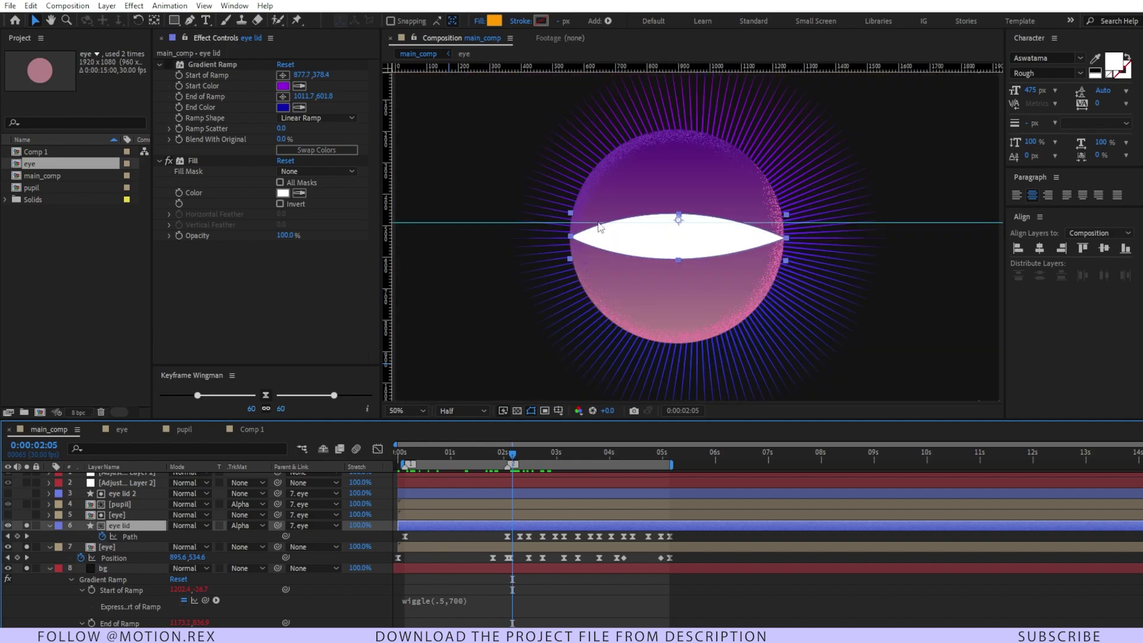
# - Select the eye lid's animated path, scrub through it, and toggle its solo
pyautogui.click(189, 21)
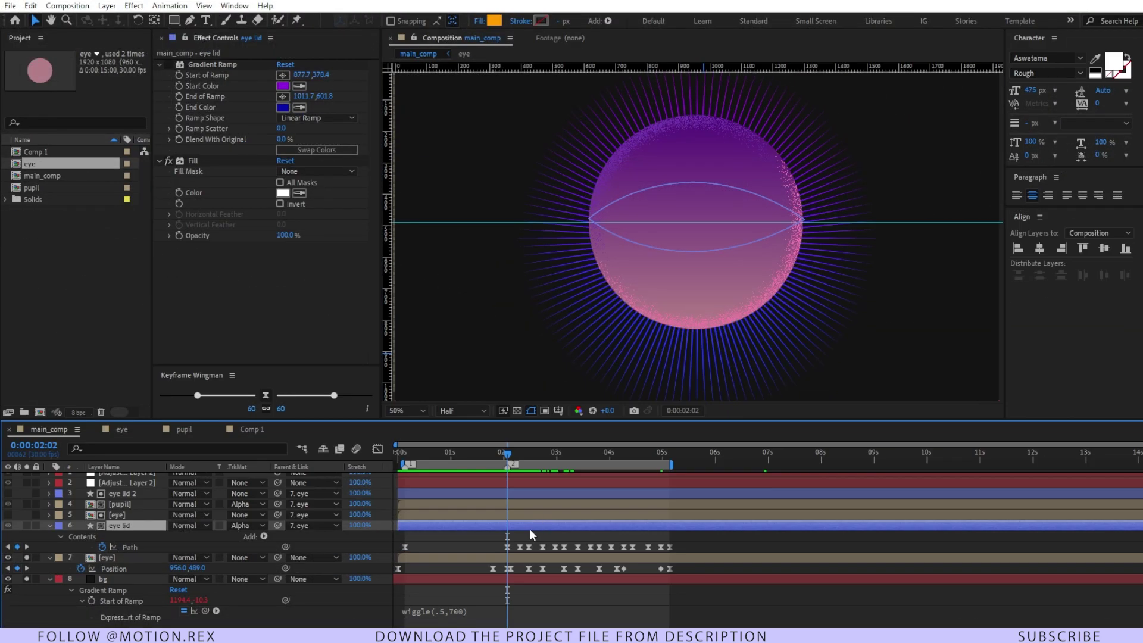
pyautogui.click(136, 549)
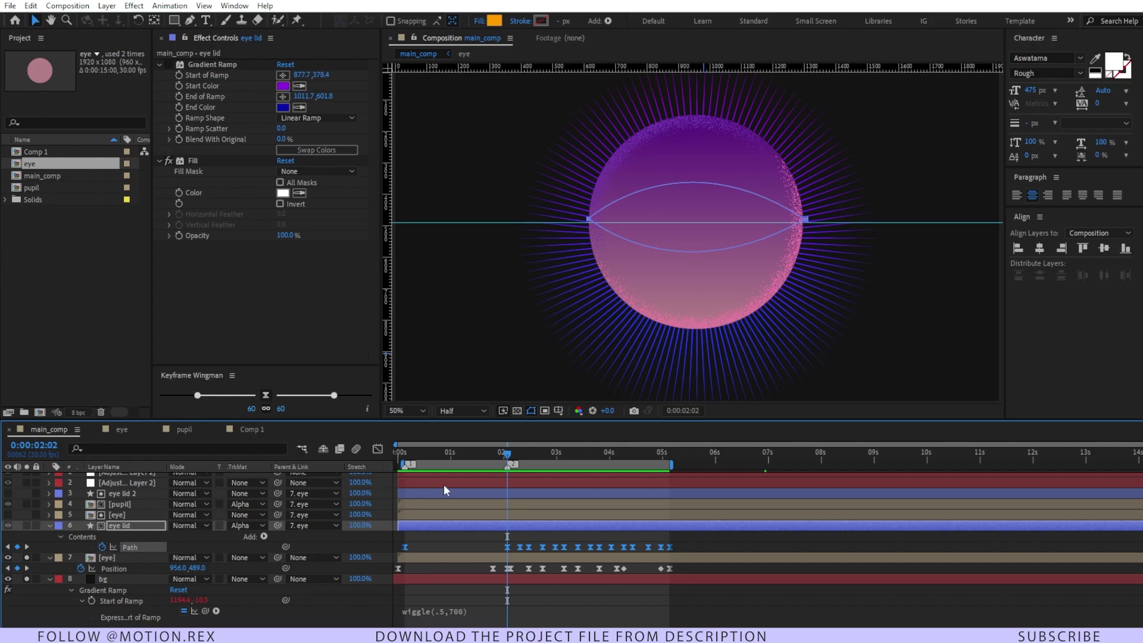
pyautogui.moveTo(512, 452); pyautogui.dragTo(653, 456)
pyautogui.press('u')
pyautogui.click(27, 526)
pyautogui.click(132, 517)
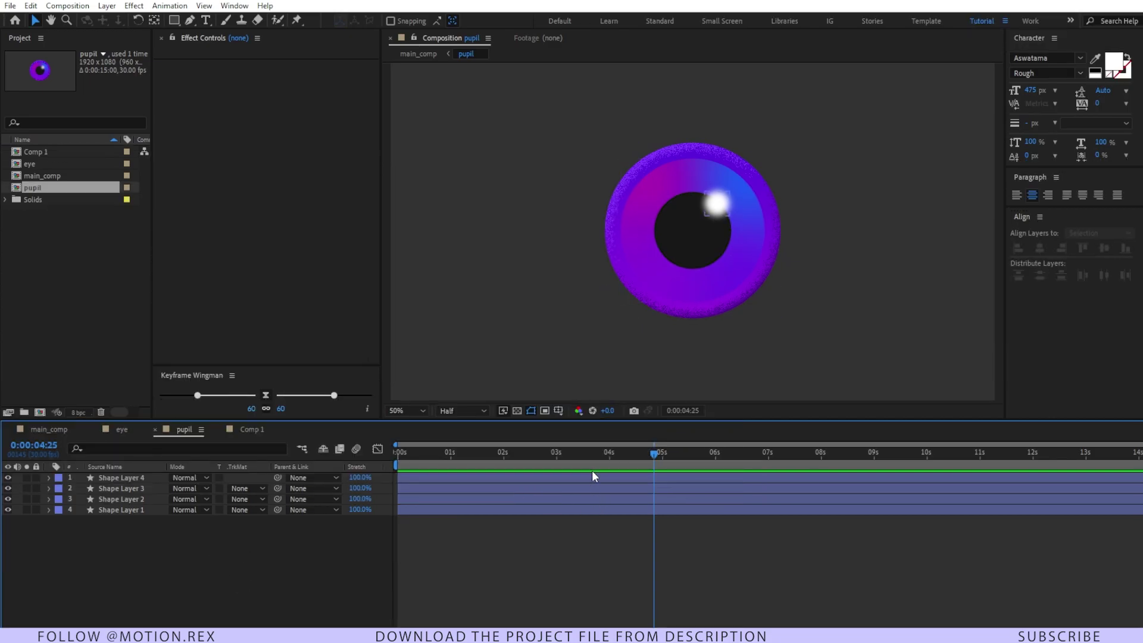
# - Solo Shape Layers 1 and 2 to inspect their Gradient Ramp and 4-Color Gradient
pyautogui.moveTo(592, 464); pyautogui.dragTo(538, 464)
pyautogui.click(127, 509)
pyautogui.click(27, 510)
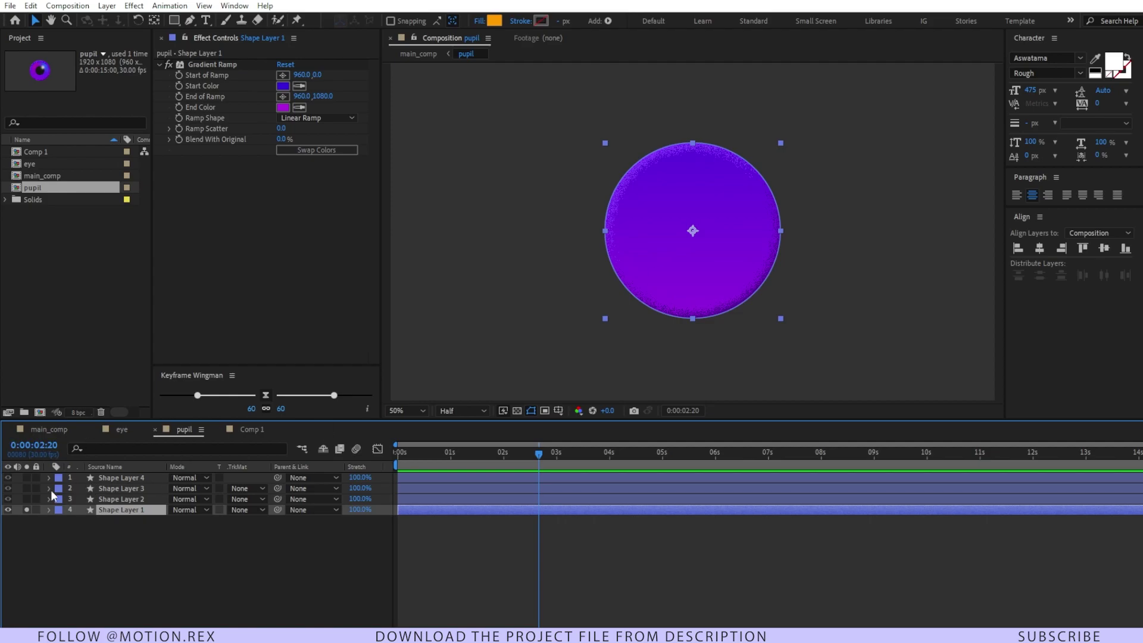
pyautogui.click(226, 64)
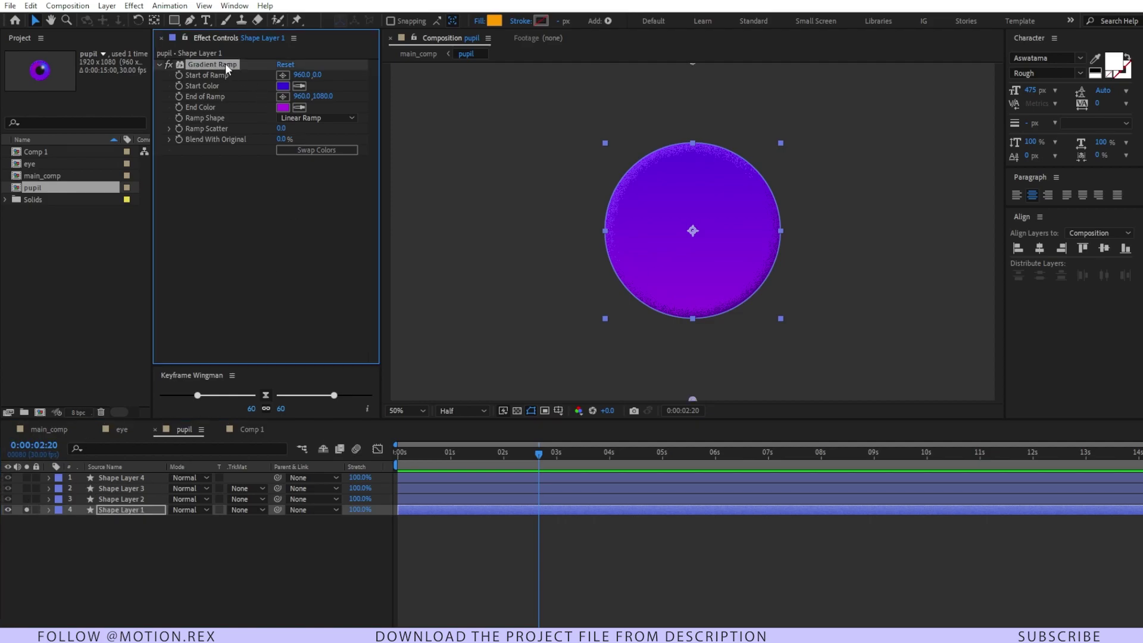
pyautogui.click(27, 499)
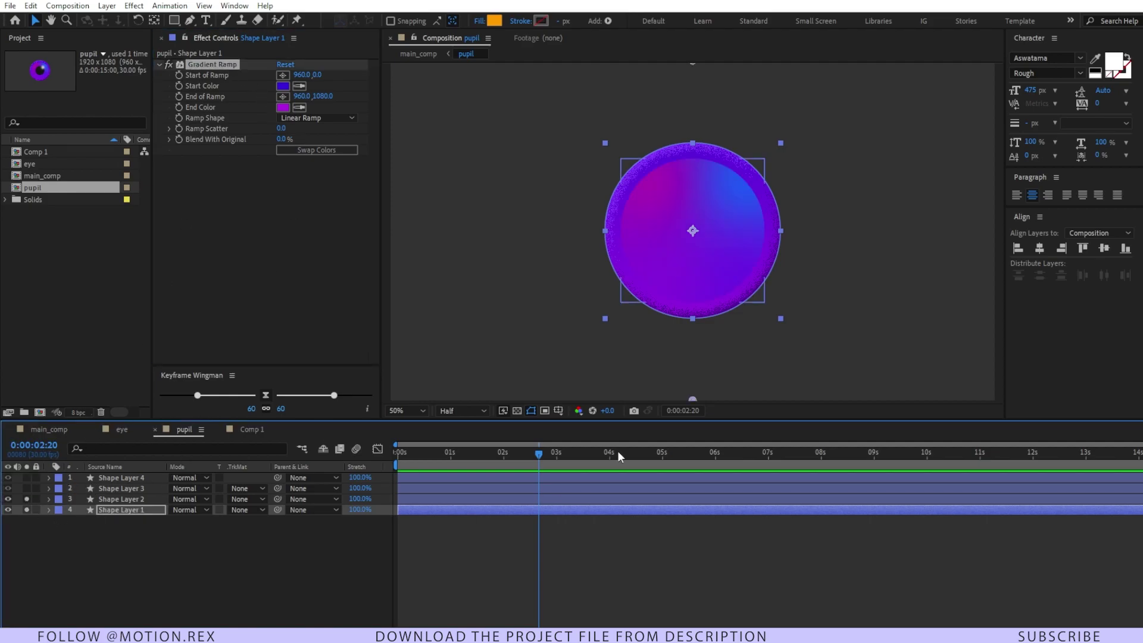
pyautogui.click(227, 67)
pyautogui.hotkey('ctrl', 'Up')
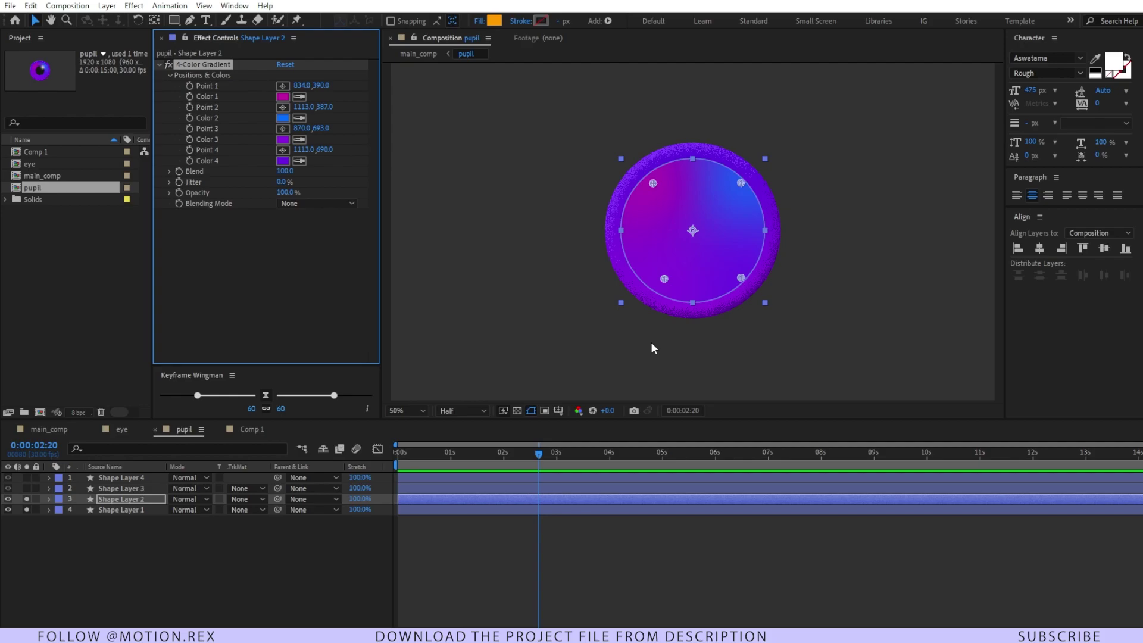
pyautogui.click(307, 545)
# - Solo Shape Layer 3 to isolate the black pupil circle, then restore the gradient ring
pyautogui.click(80, 491)
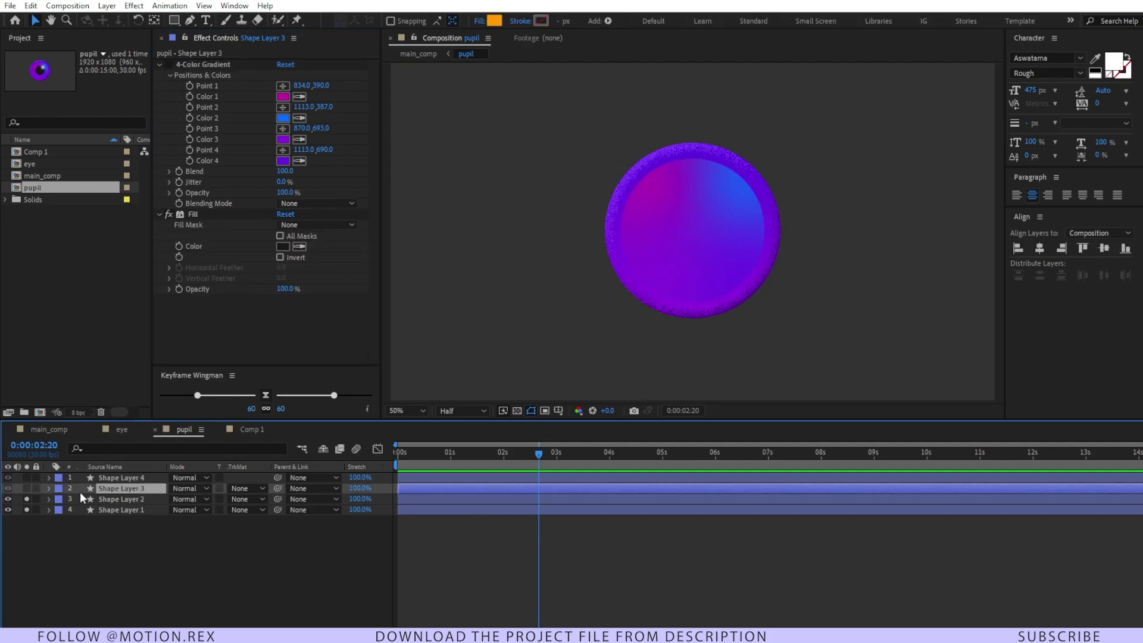
pyautogui.click(26, 488)
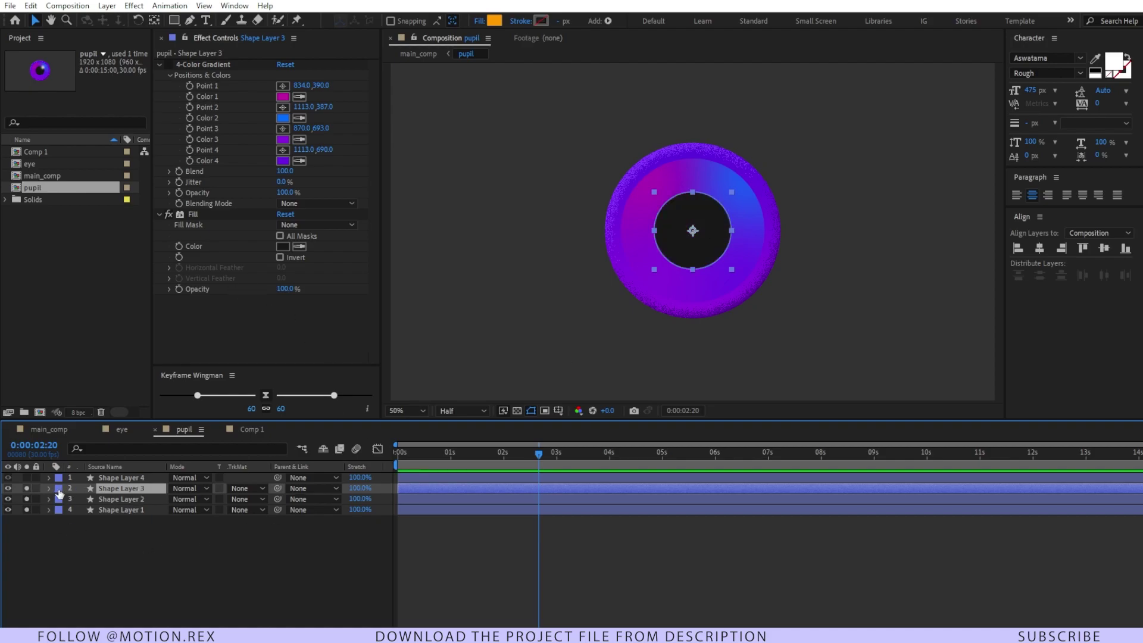
pyautogui.moveTo(26, 499); pyautogui.dragTo(26, 527)
pyautogui.click(674, 257)
pyautogui.moveTo(26, 499); pyautogui.dragTo(26, 509)
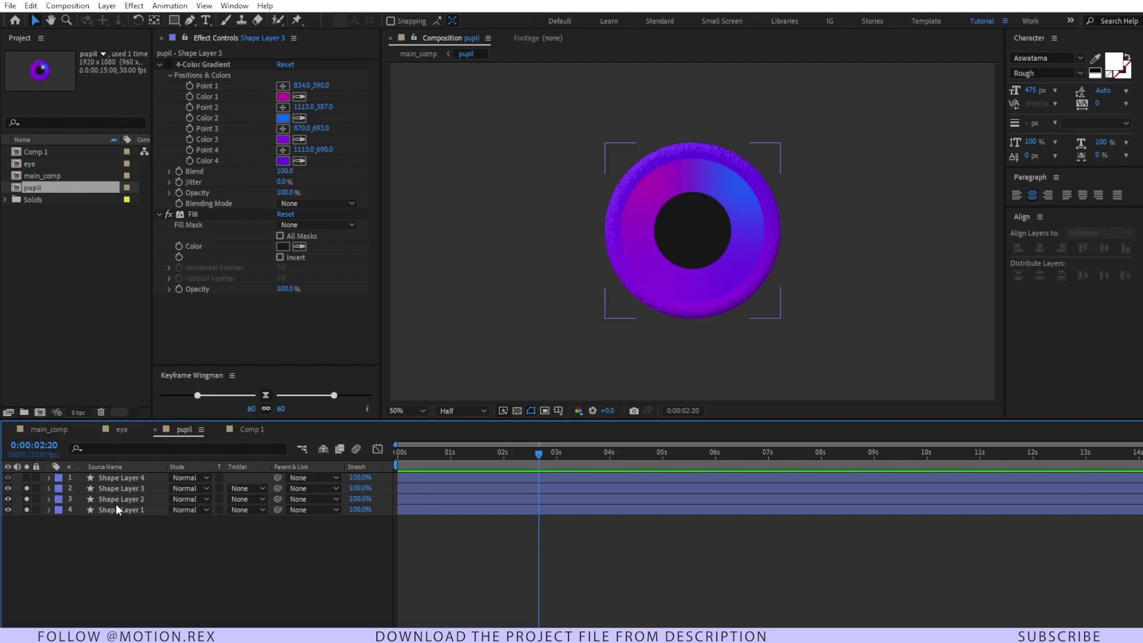
# - Solo Shape Layer 4 and set the white highlight's Fast Box Blur Radius to 10
pyautogui.click(123, 479)
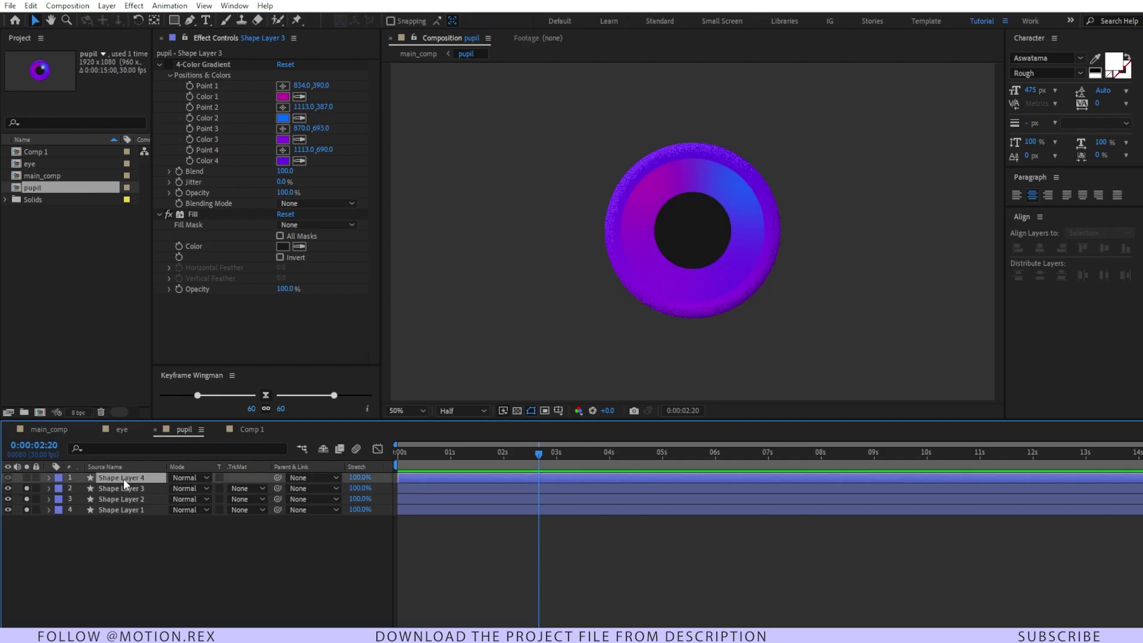
pyautogui.click(26, 478)
pyautogui.press('/')
pyautogui.click(209, 213)
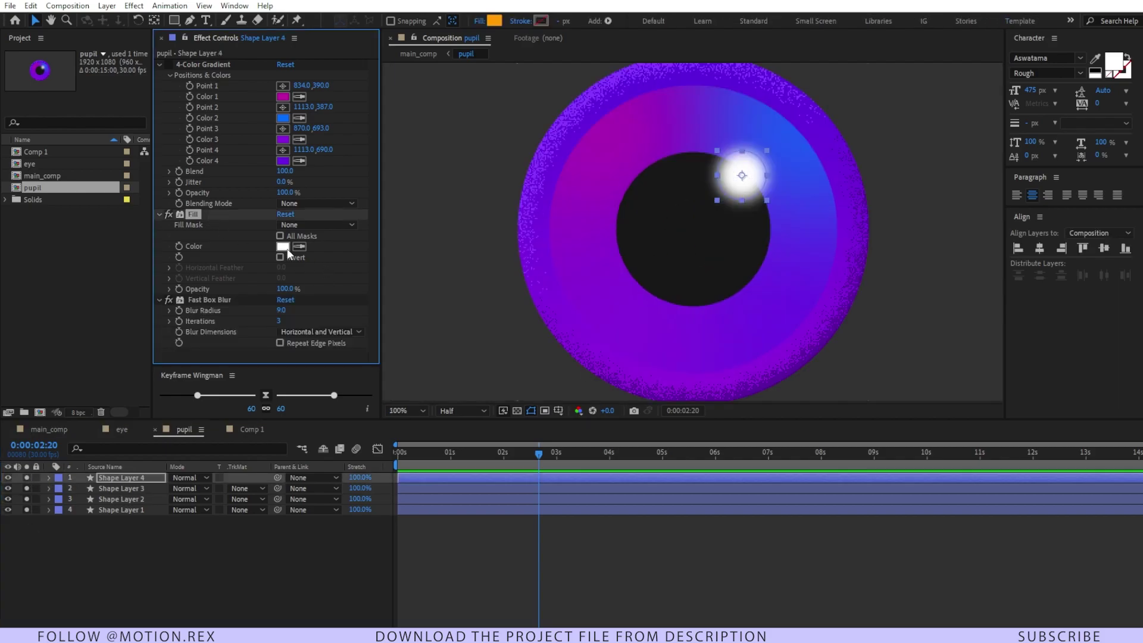
pyautogui.click(289, 250)
pyautogui.click(493, 247)
pyautogui.click(174, 297)
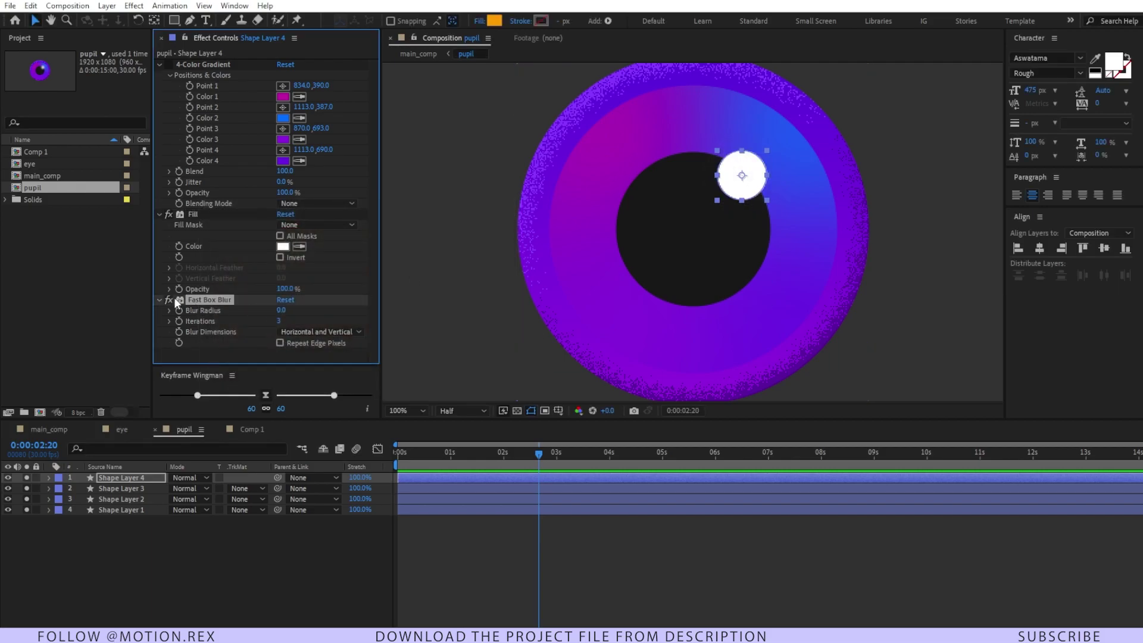
pyautogui.moveTo(287, 312); pyautogui.dragTo(297, 317)
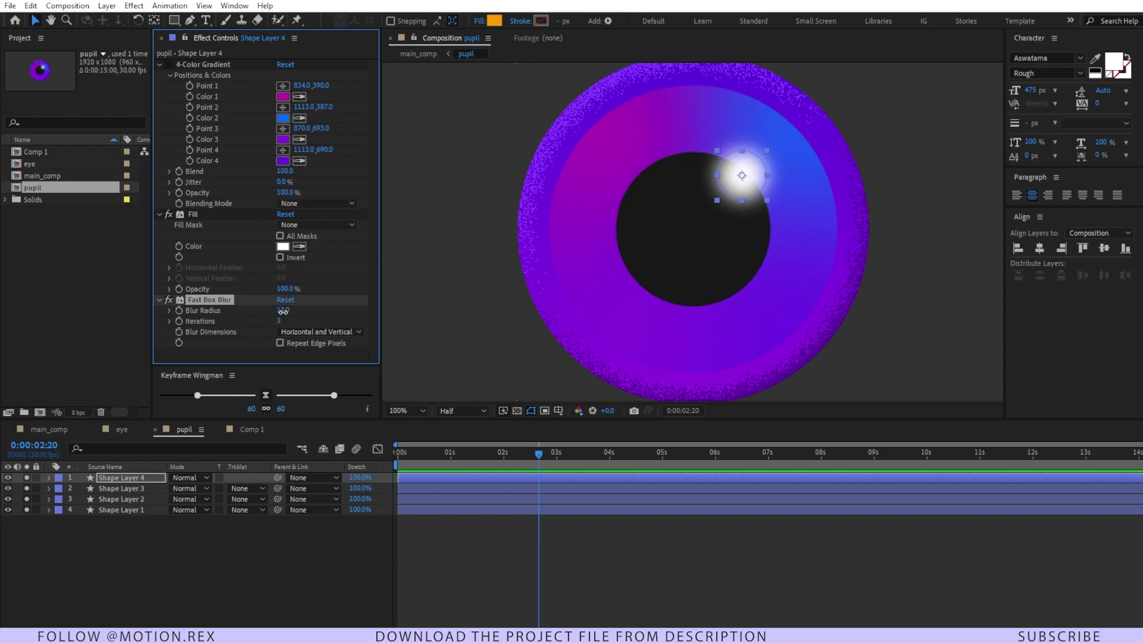
pyautogui.write('0')
pyautogui.press('Return')
pyautogui.press('F2')
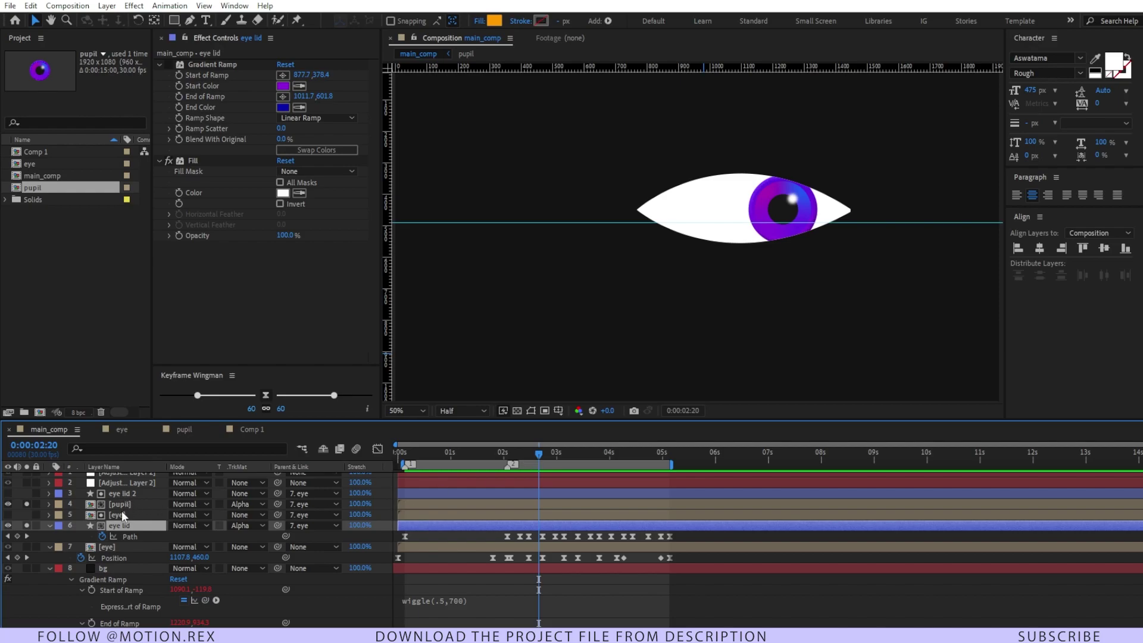
# - Keyframe the pupil's Opacity at 0% near the start so it fades in
pyautogui.click(143, 516)
pyautogui.click(140, 506)
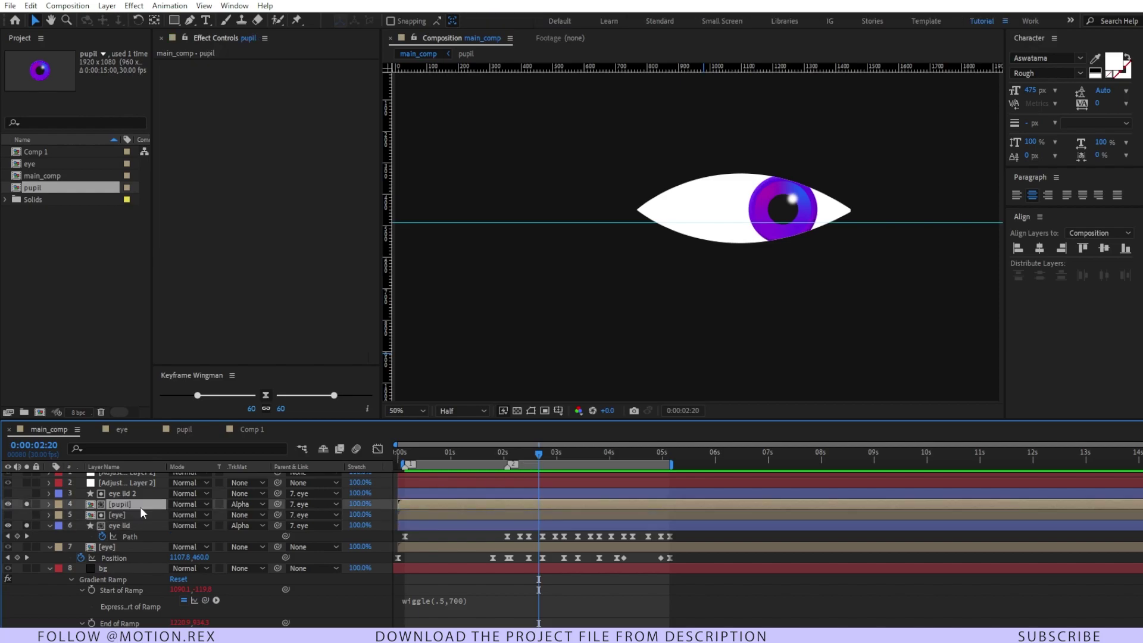
pyautogui.press('u')
pyautogui.moveTo(542, 462); pyautogui.dragTo(508, 503)
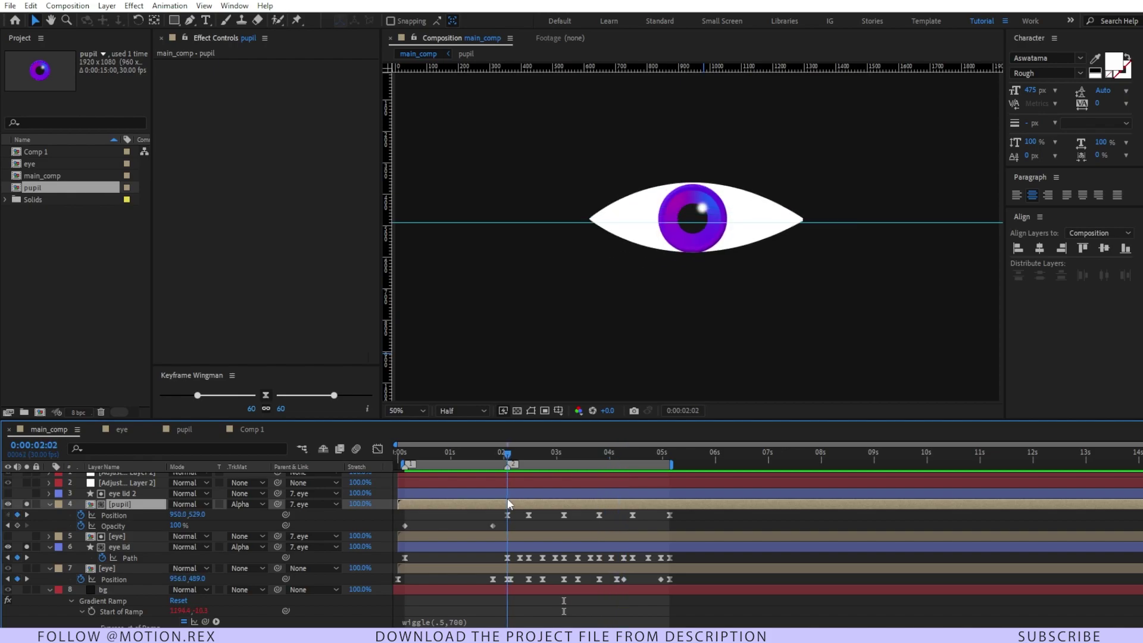
pyautogui.moveTo(503, 460); pyautogui.dragTo(404, 453)
pyautogui.click(175, 525)
pyautogui.write('0')
pyautogui.press('Return')
pyautogui.click(493, 455)
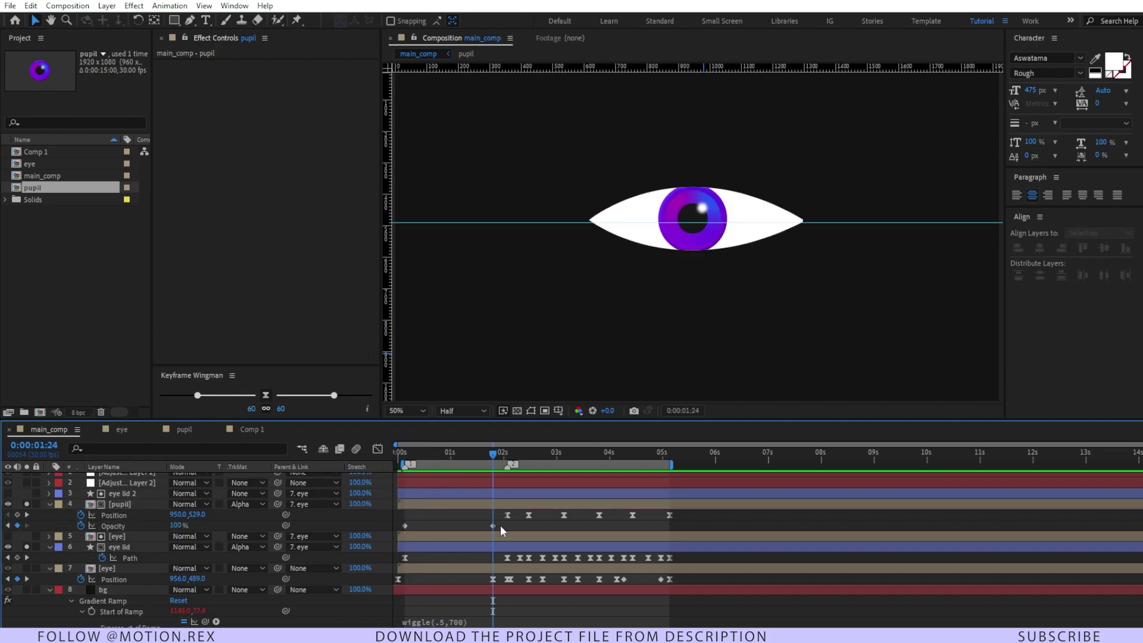
pyautogui.click(595, 456)
pyautogui.click(117, 504)
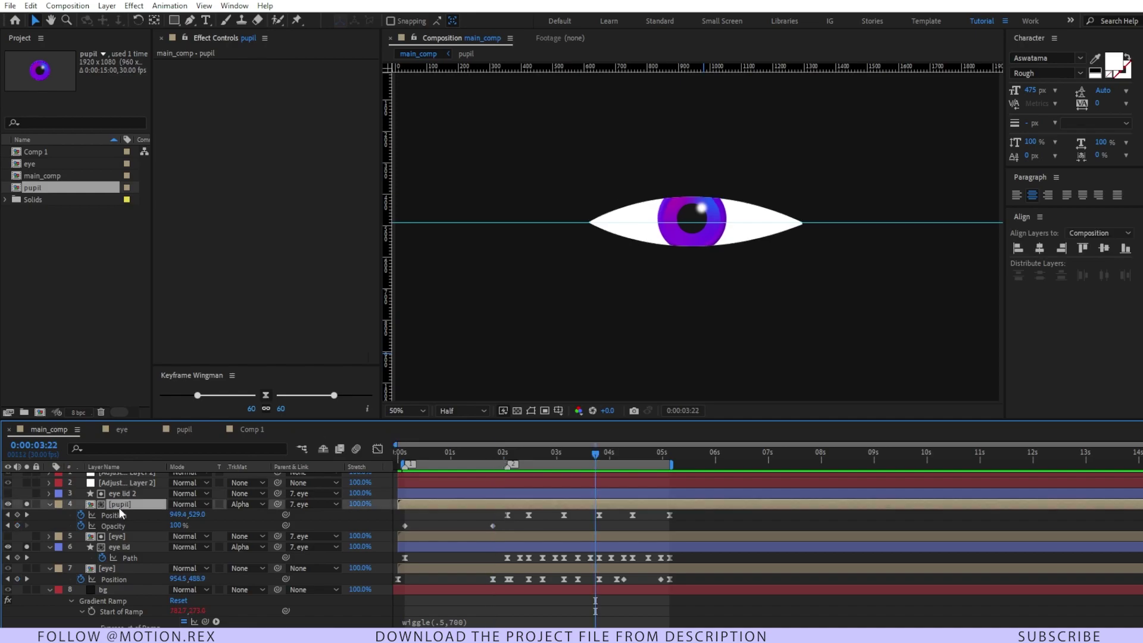
pyautogui.click(125, 547)
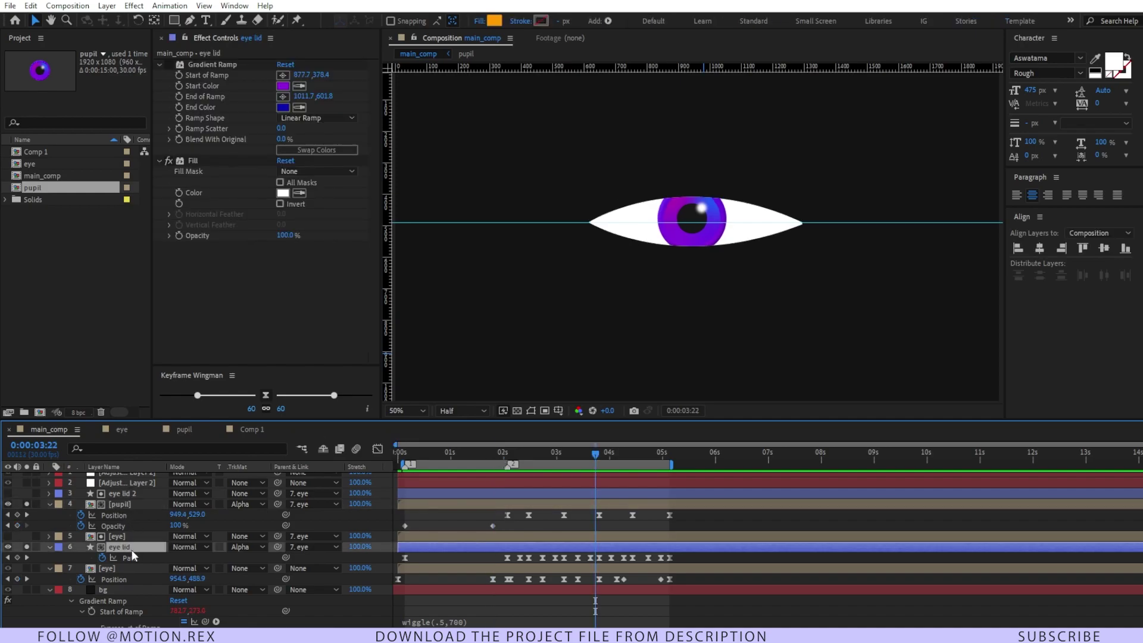
pyautogui.click(122, 493)
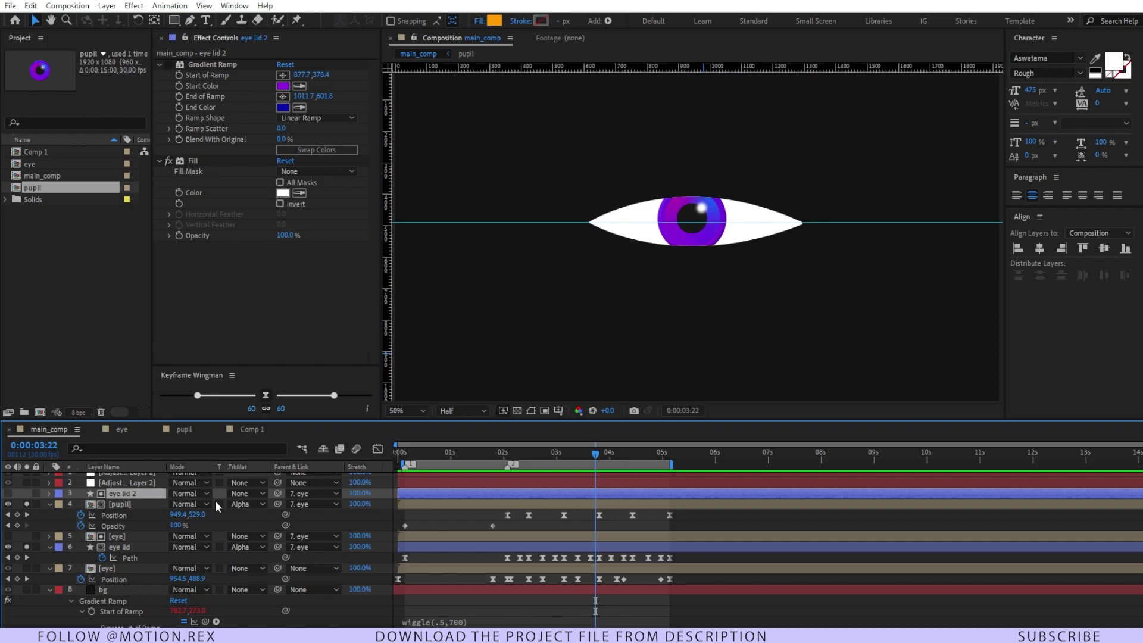
pyautogui.click(134, 505)
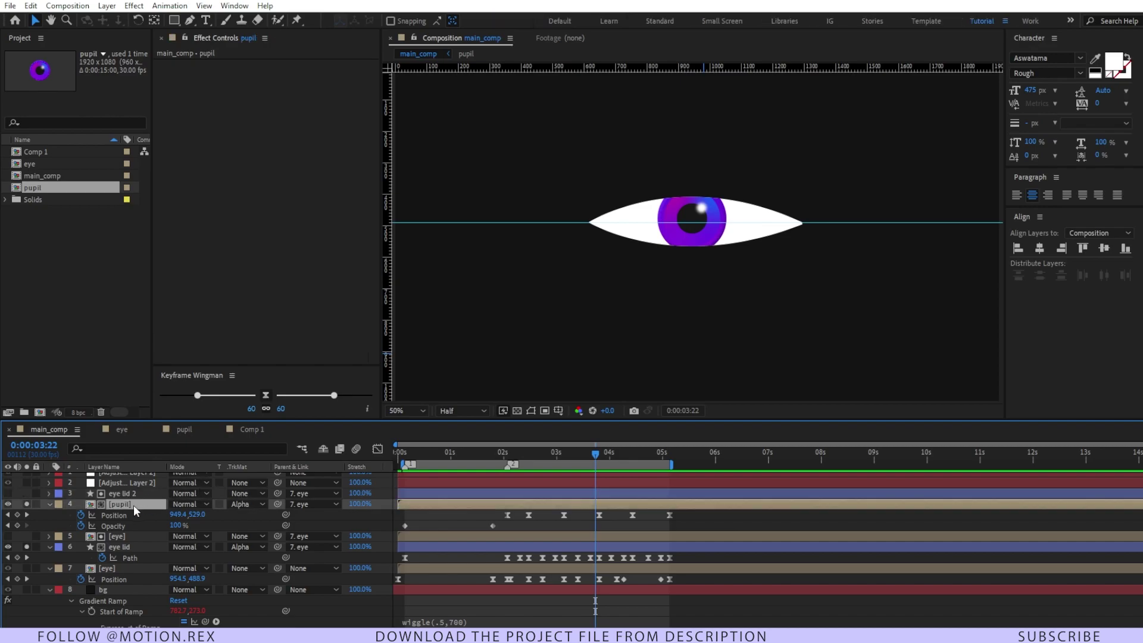
pyautogui.click(244, 505)
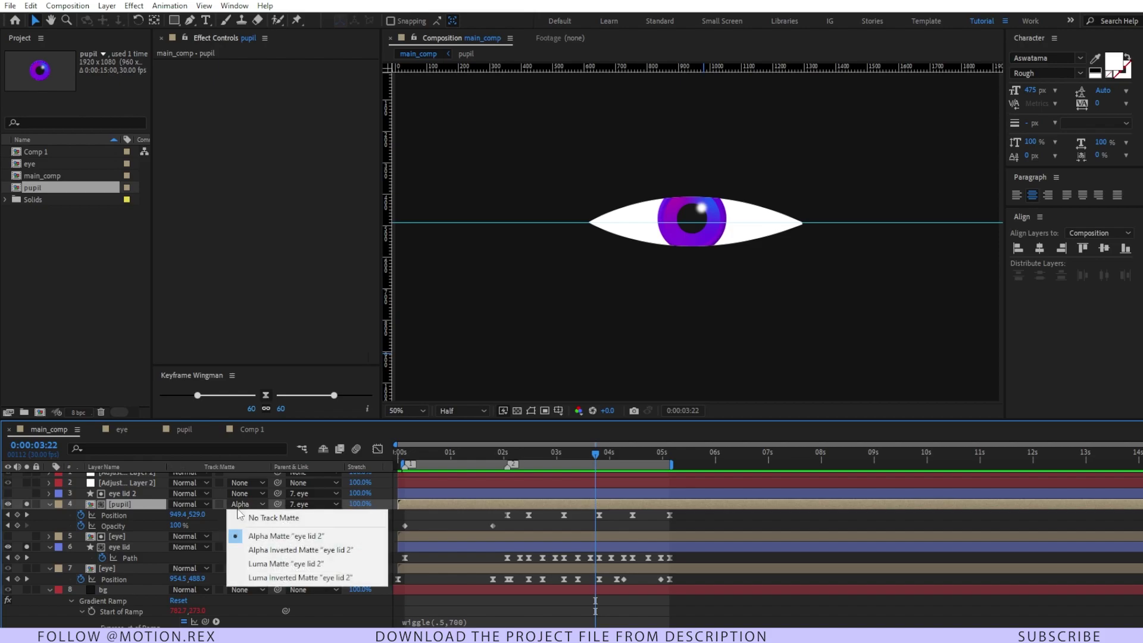
pyautogui.click(270, 536)
pyautogui.moveTo(599, 464); pyautogui.dragTo(629, 465)
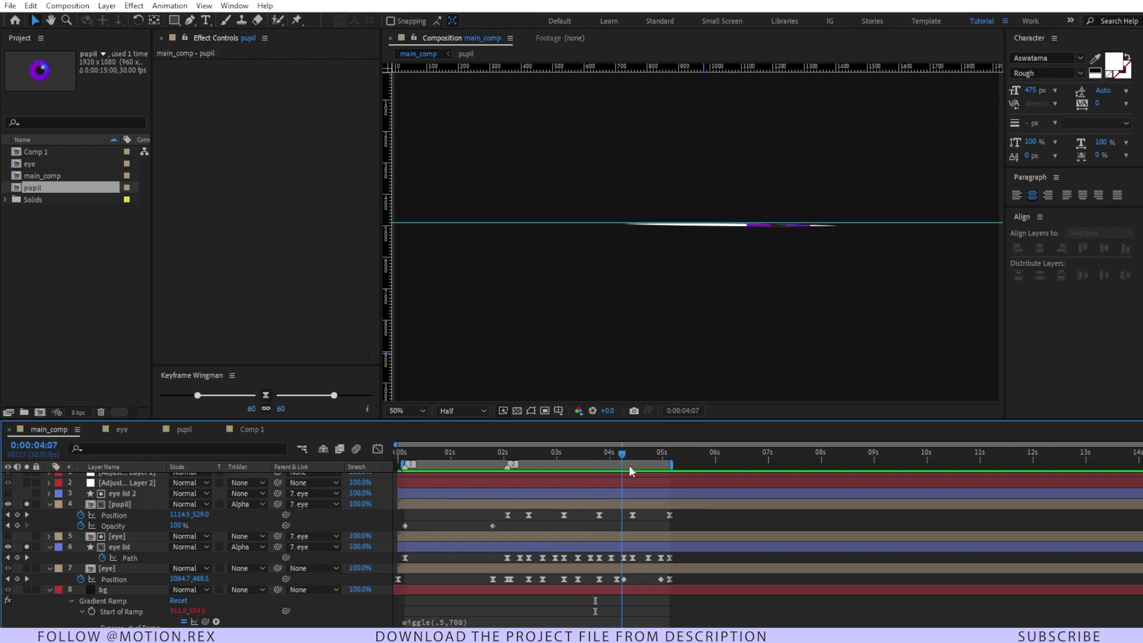
pyautogui.moveTo(631, 514); pyautogui.dragTo(632, 514)
pyautogui.click(138, 504)
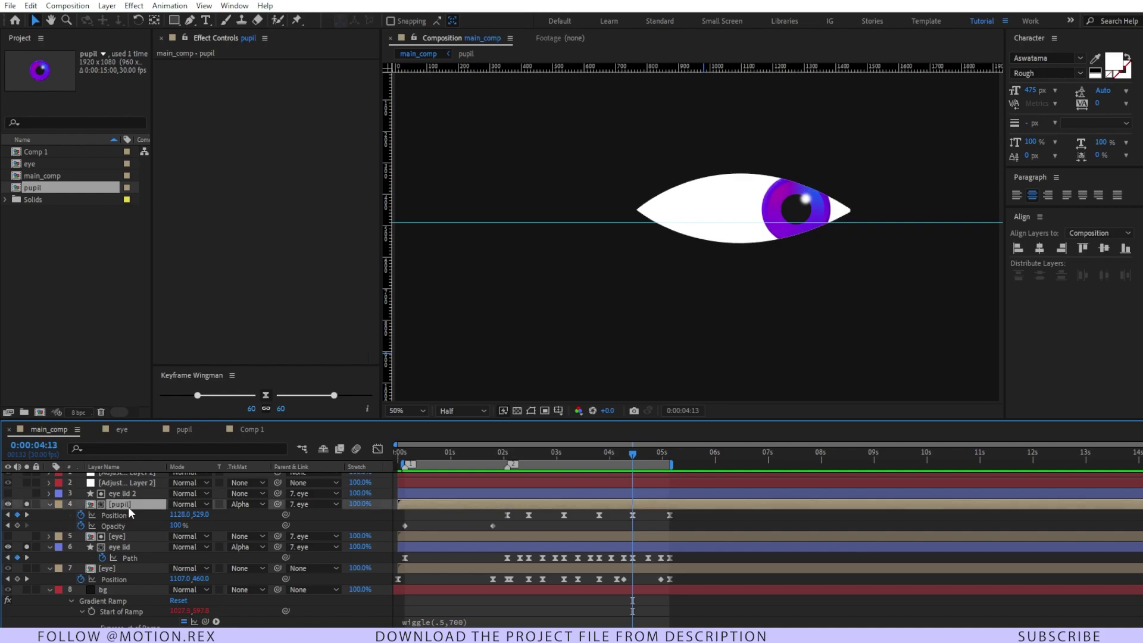
pyautogui.click(258, 506)
pyautogui.click(265, 514)
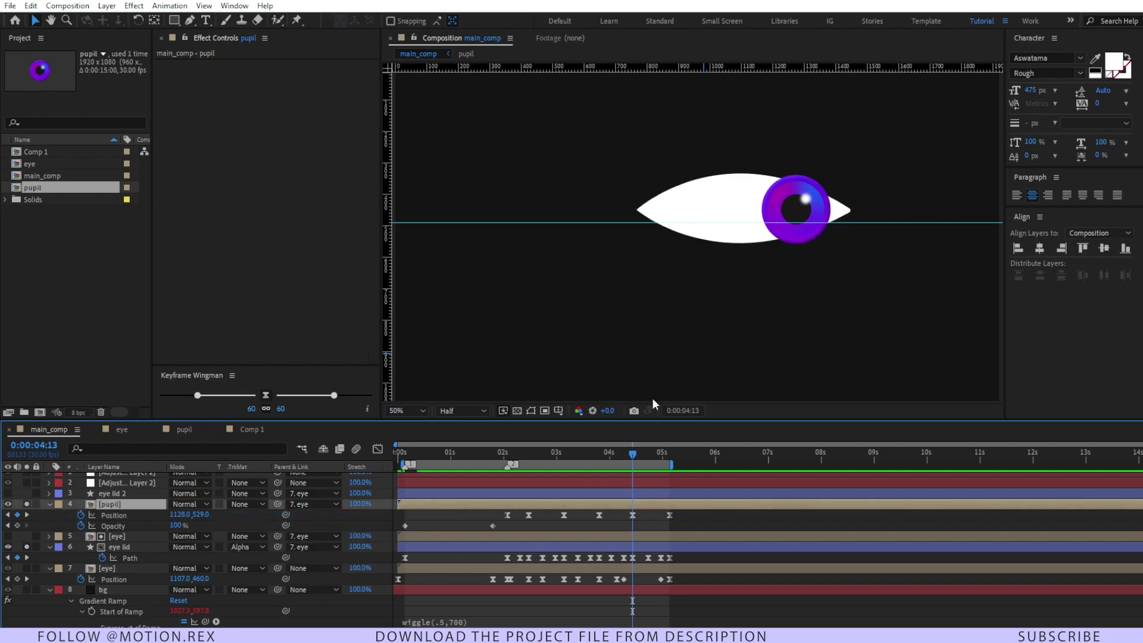
pyautogui.press('.')
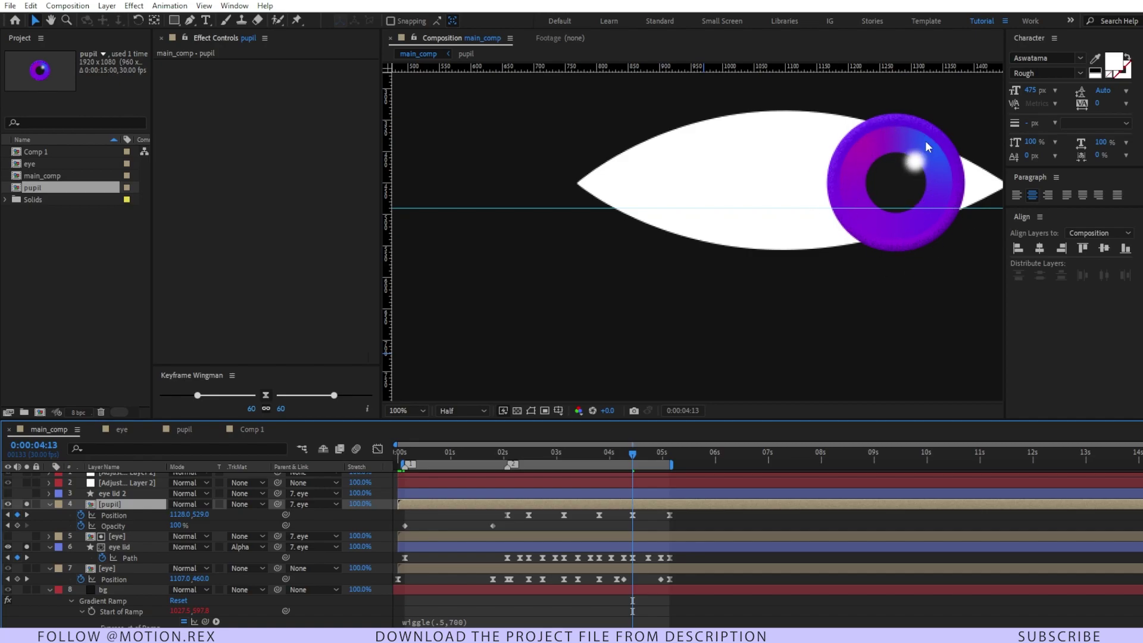
pyautogui.click(229, 505)
pyautogui.click(268, 536)
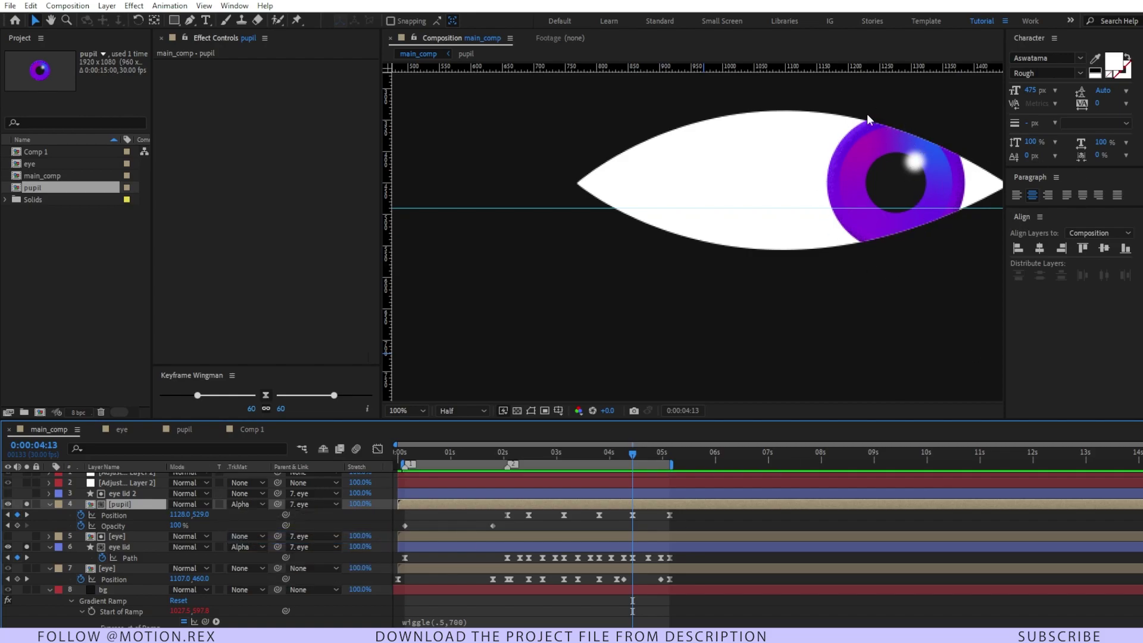
# - Select the eye lid 2, pupil, eye and eye lid layers, and parent eye lid to eye
pyautogui.click(141, 494)
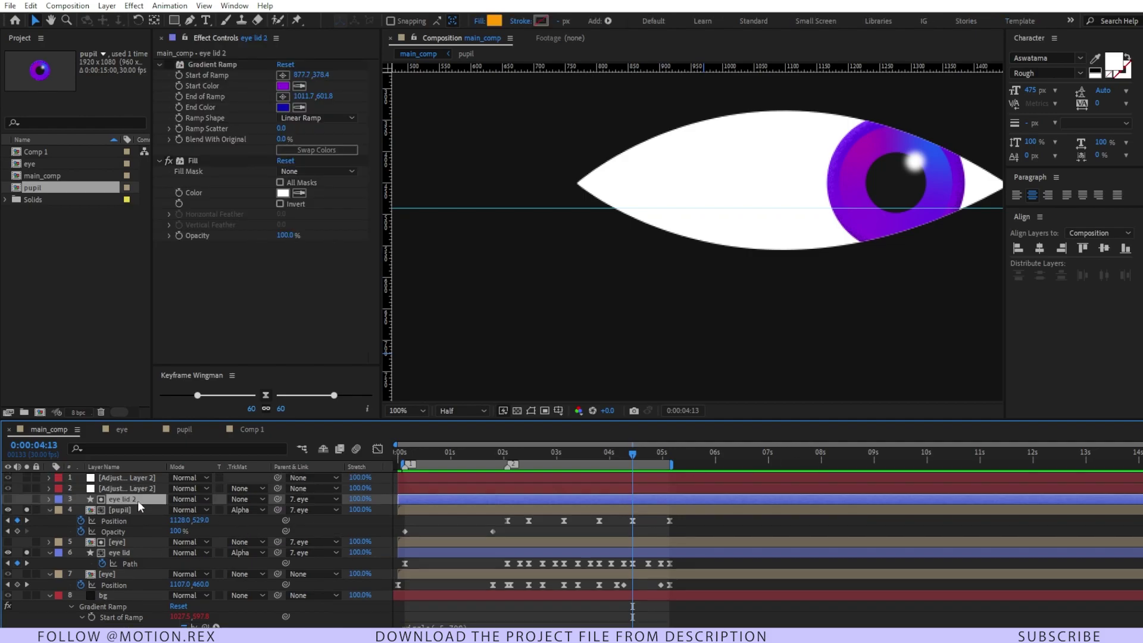
pyautogui.keyDown('shift'); pyautogui.click(124, 509); pyautogui.keyUp('shift')
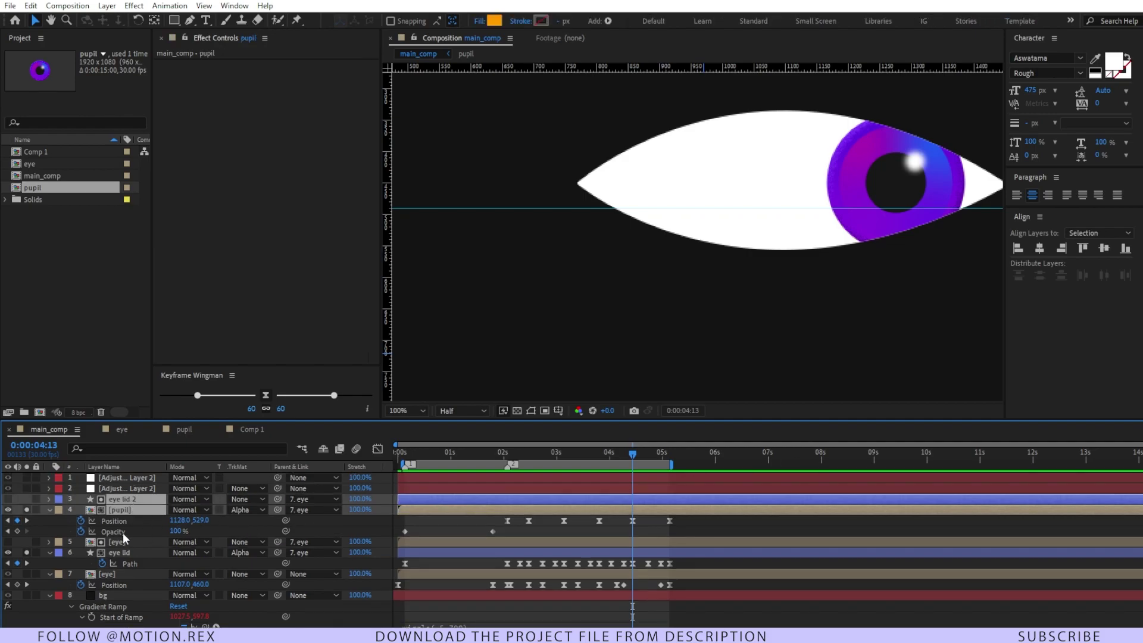
pyautogui.keyDown('shift'); pyautogui.click(137, 541); pyautogui.keyUp('shift')
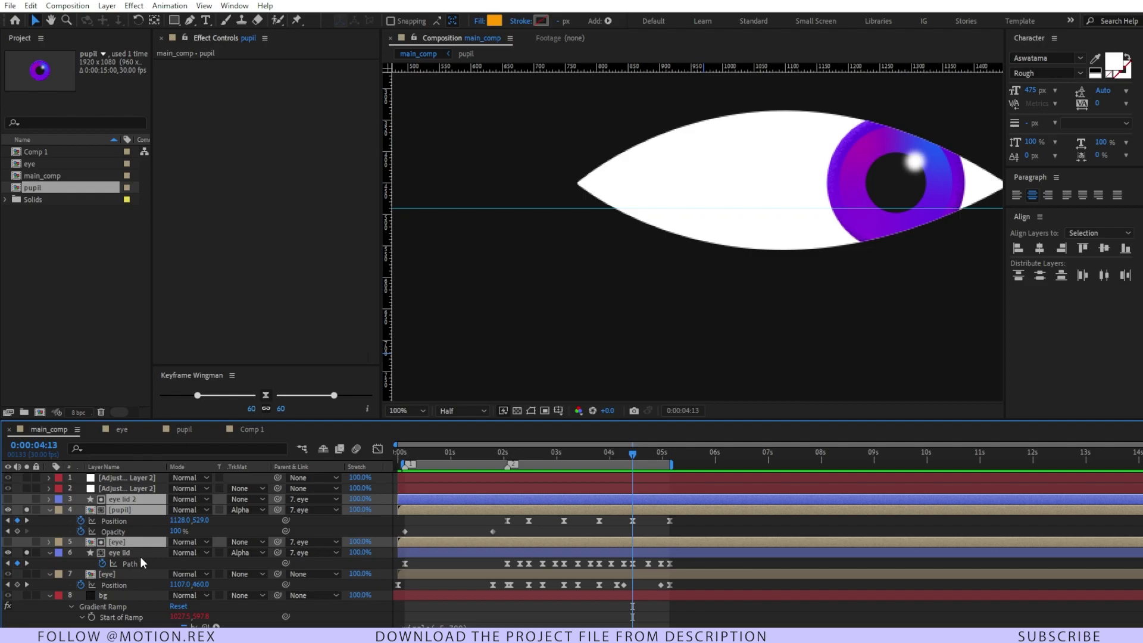
pyautogui.keyDown('shift'); pyautogui.click(140, 554); pyautogui.keyUp('shift')
pyautogui.scroll(-2, 140, 554)
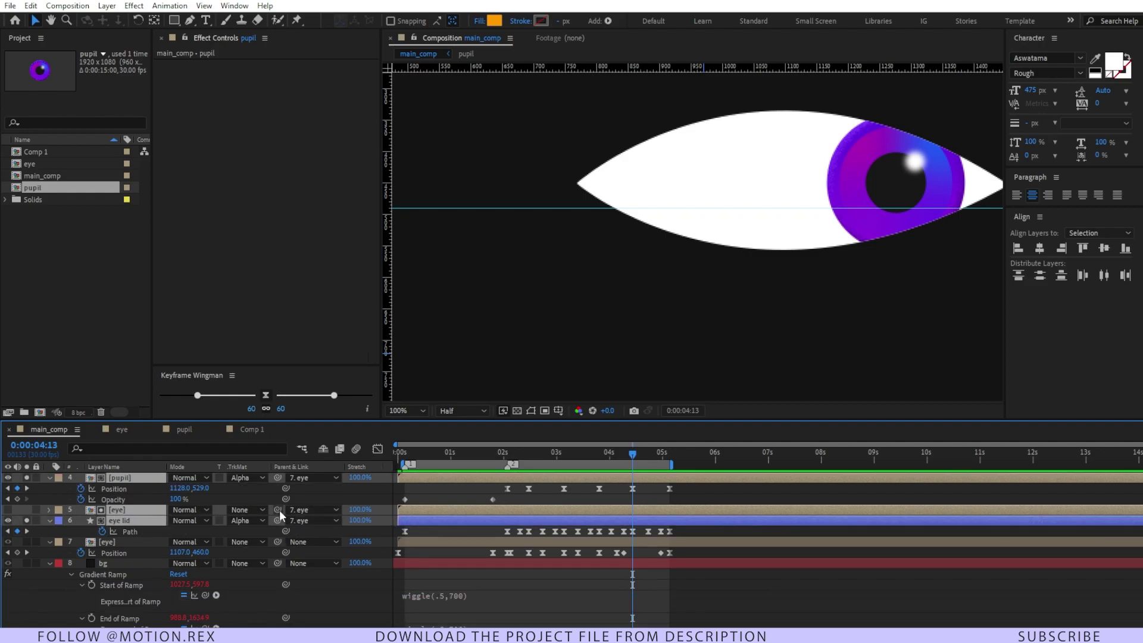
pyautogui.moveTo(279, 524); pyautogui.dragTo(128, 541)
pyautogui.click(133, 543)
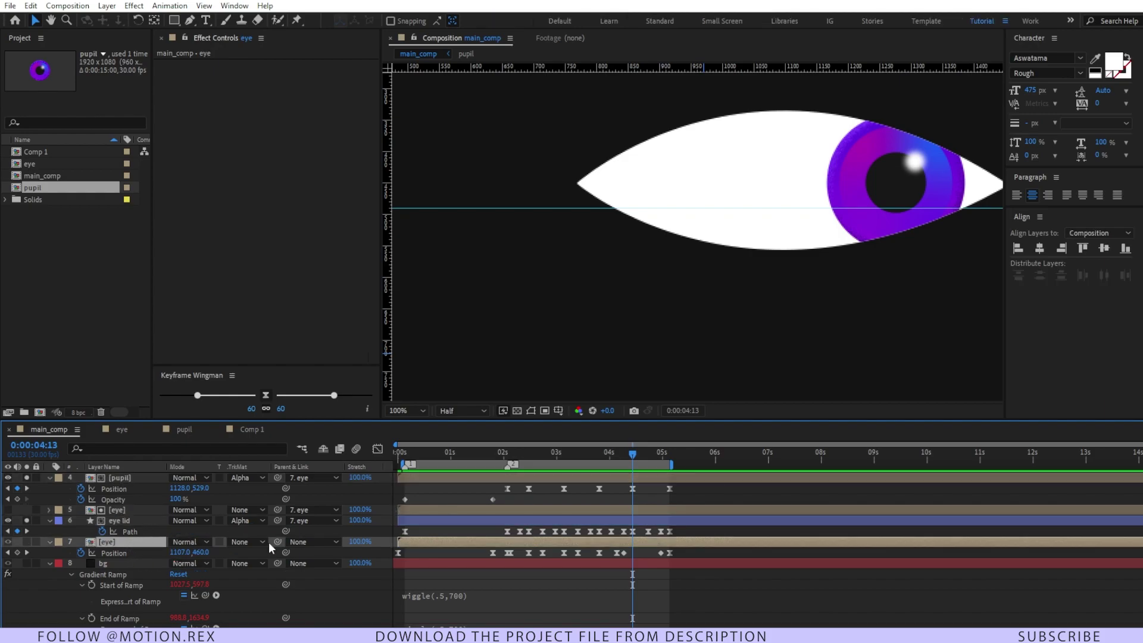
# - Select the eye's first two Position keyframes from frame 0 and scrub to about one second
pyautogui.press('Home')
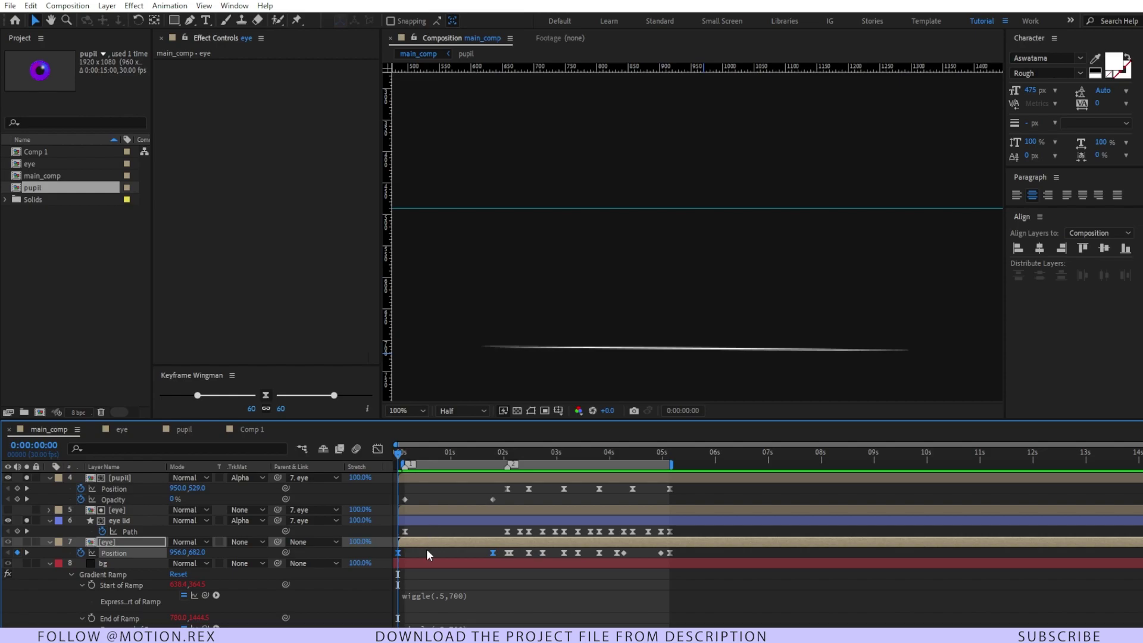
pyautogui.click(499, 549)
pyautogui.moveTo(494, 550); pyautogui.dragTo(395, 546)
pyautogui.moveTo(401, 457); pyautogui.dragTo(493, 443)
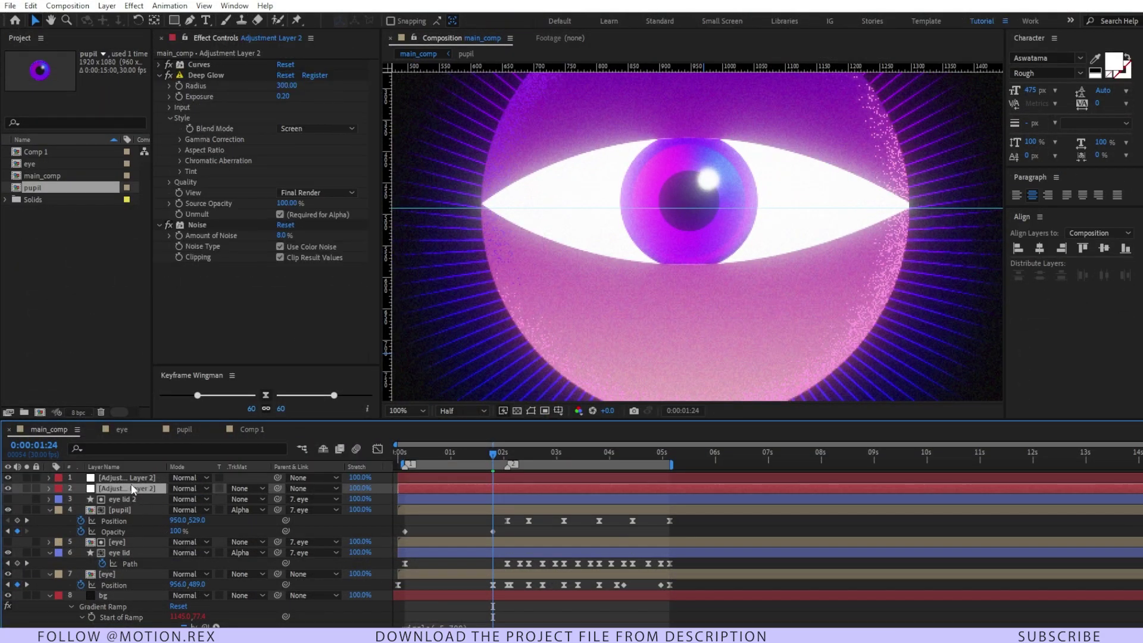
# - On Adjustment Layer 2, lower the upper Curves point slightly, then inspect Deep Glow and Noise
pyautogui.click(127, 476)
pyautogui.click(126, 489)
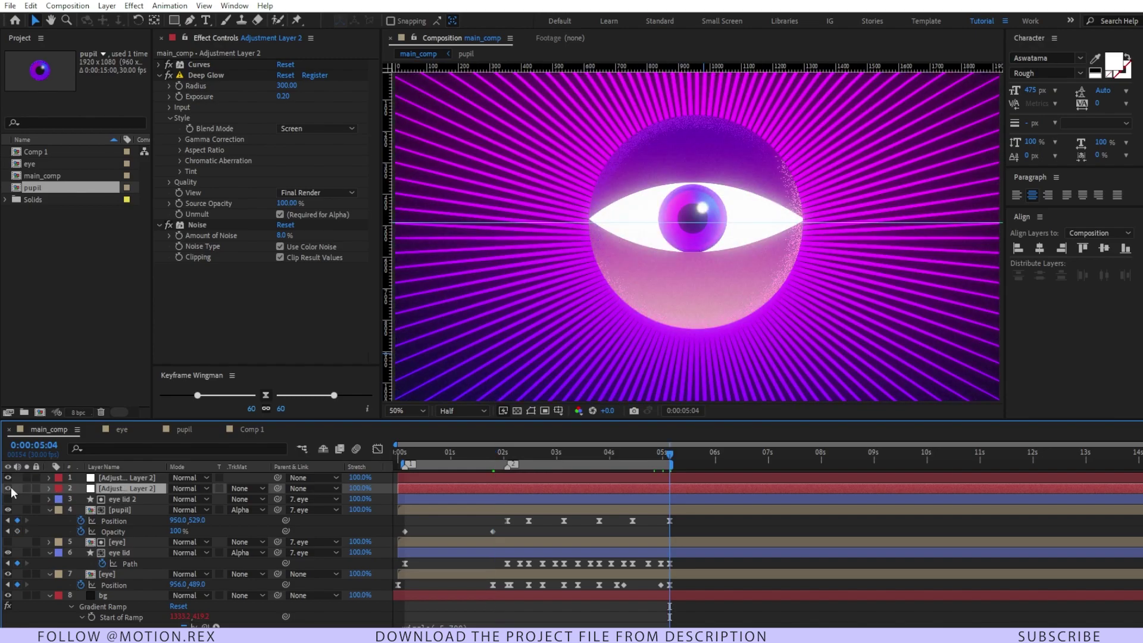
pyautogui.click(190, 65)
pyautogui.click(159, 64)
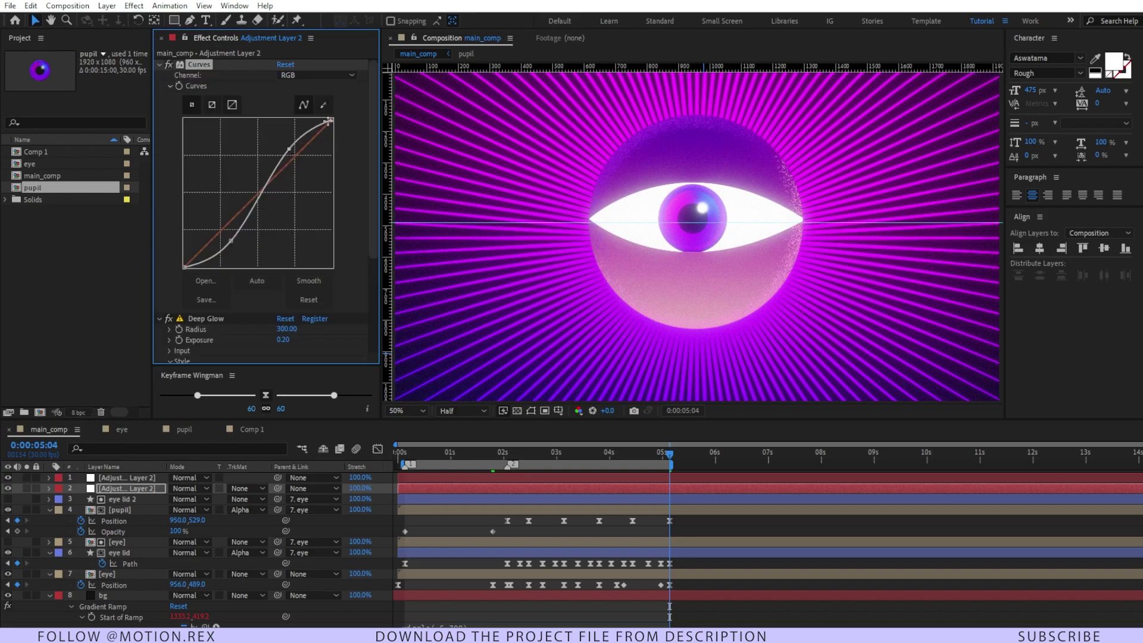
pyautogui.moveTo(289, 148); pyautogui.dragTo(290, 152)
pyautogui.click(159, 65)
pyautogui.click(200, 76)
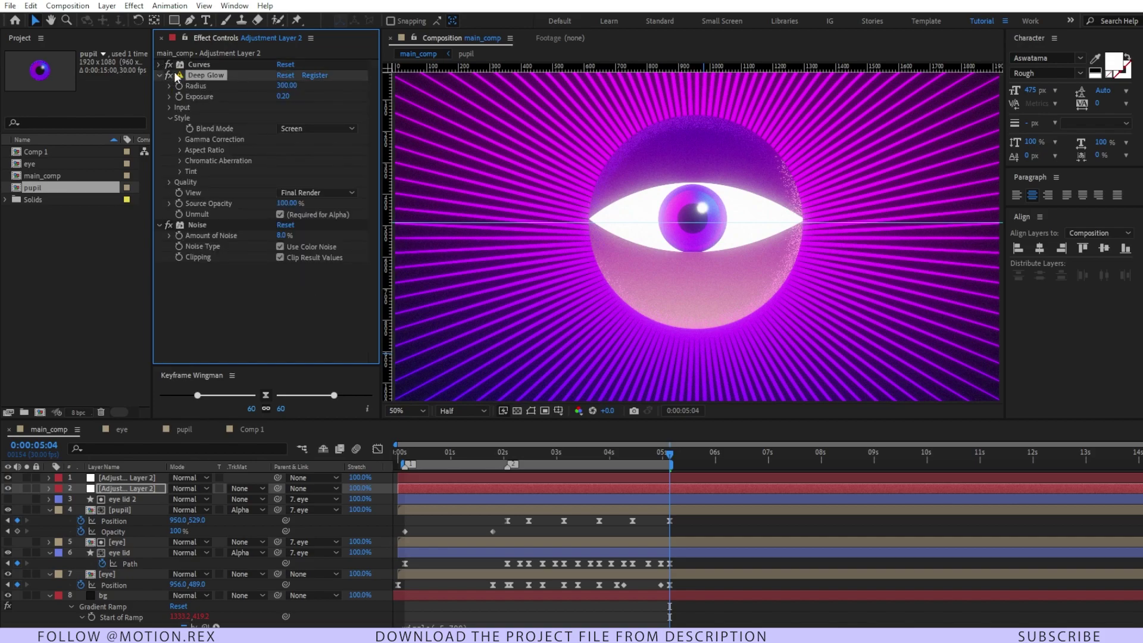
pyautogui.click(199, 225)
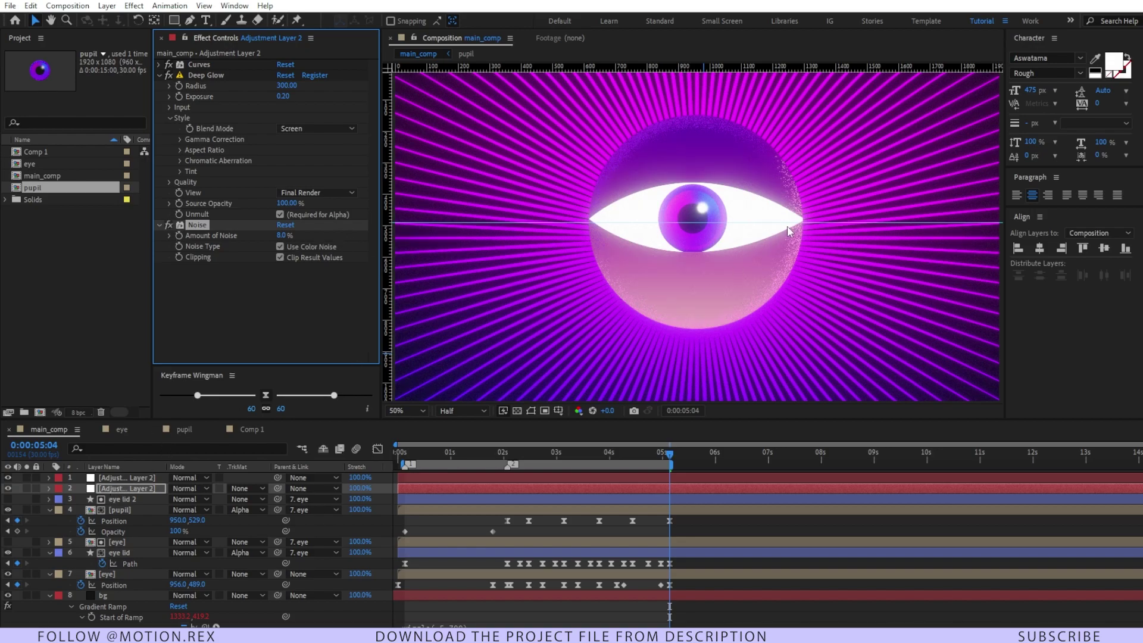
# - View the composition at 100% with the [eye] layer soloed and its properties revealed
pyautogui.press('.')
pyautogui.click(152, 575)
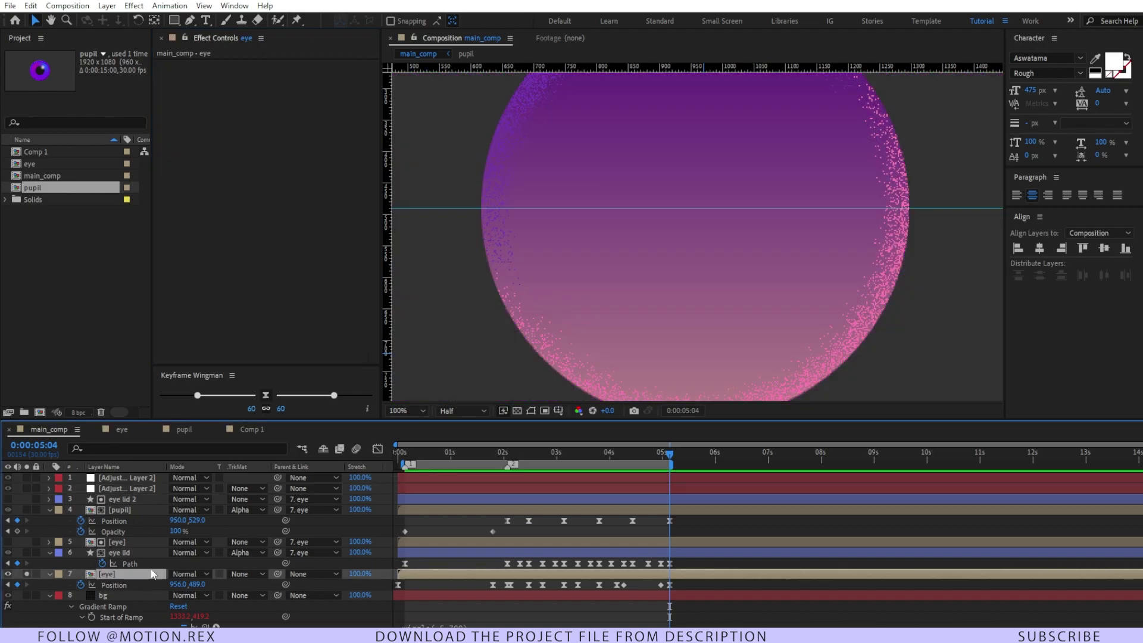
pyautogui.click(148, 563)
pyautogui.click(135, 573)
pyautogui.press('u')
pyautogui.press('u')
pyautogui.scroll(-3, 184, 548)
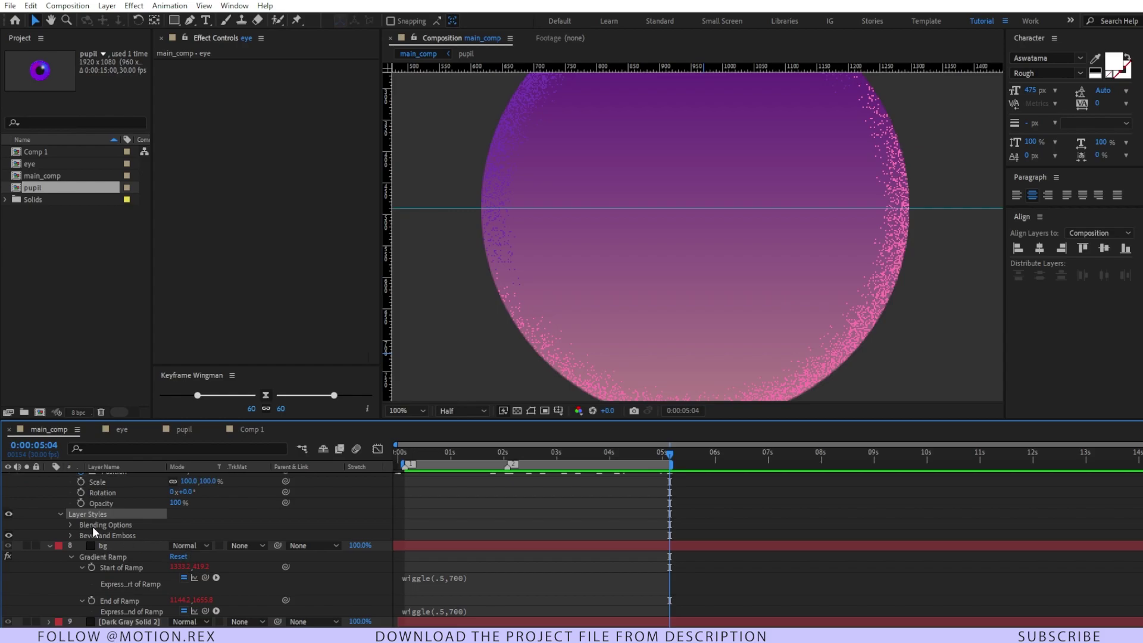
pyautogui.scroll(2, 126, 528)
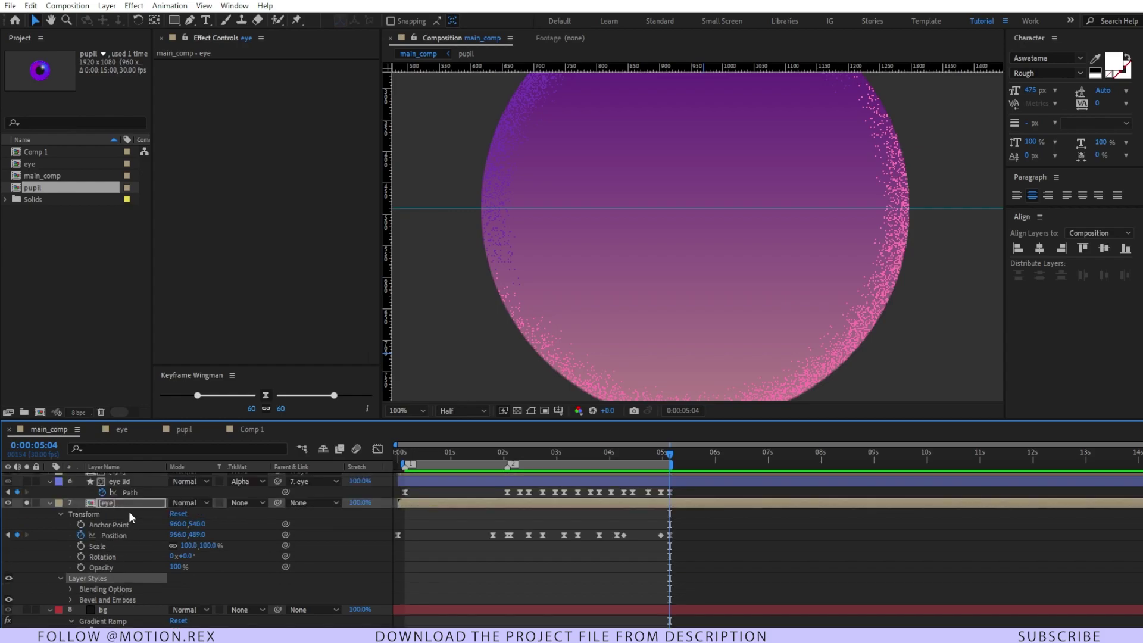
# - Expand the eye layer's Bevel and Emboss layer style settings
pyautogui.rightClick(126, 503)
pyautogui.moveTo(233, 311)
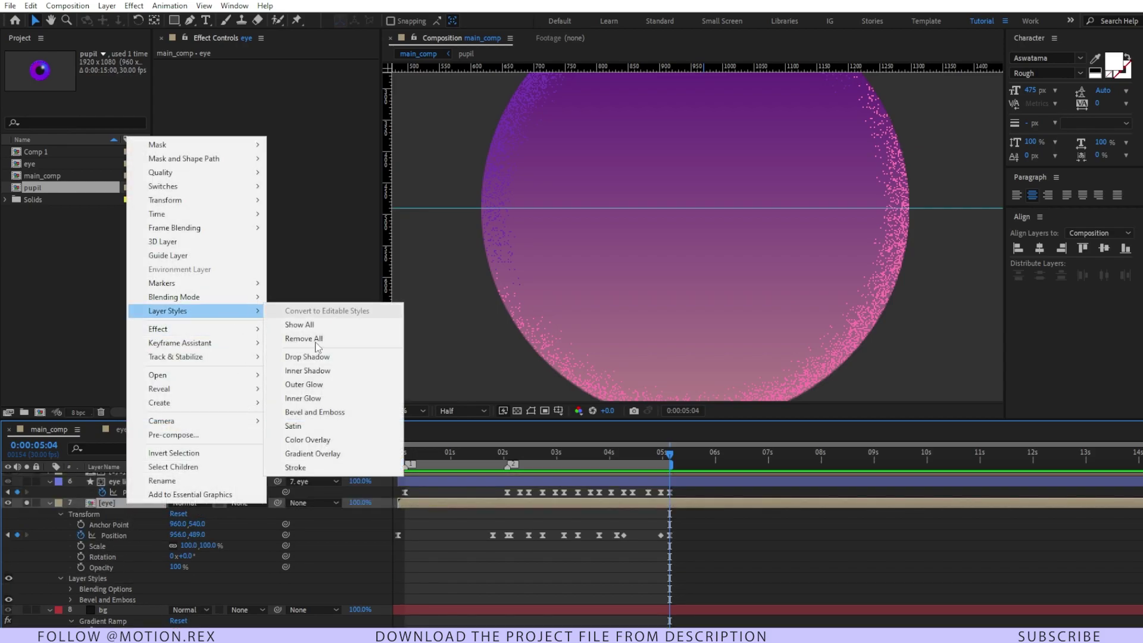
pyautogui.click(324, 565)
pyautogui.scroll(-2, 117, 563)
pyautogui.click(70, 527)
pyautogui.click(69, 526)
pyautogui.click(71, 535)
pyautogui.scroll(-4, 104, 529)
# - Keep both Highlight Mode and Shadow Mode of the bevel set to Dissolve
pyautogui.click(125, 519)
pyautogui.click(208, 520)
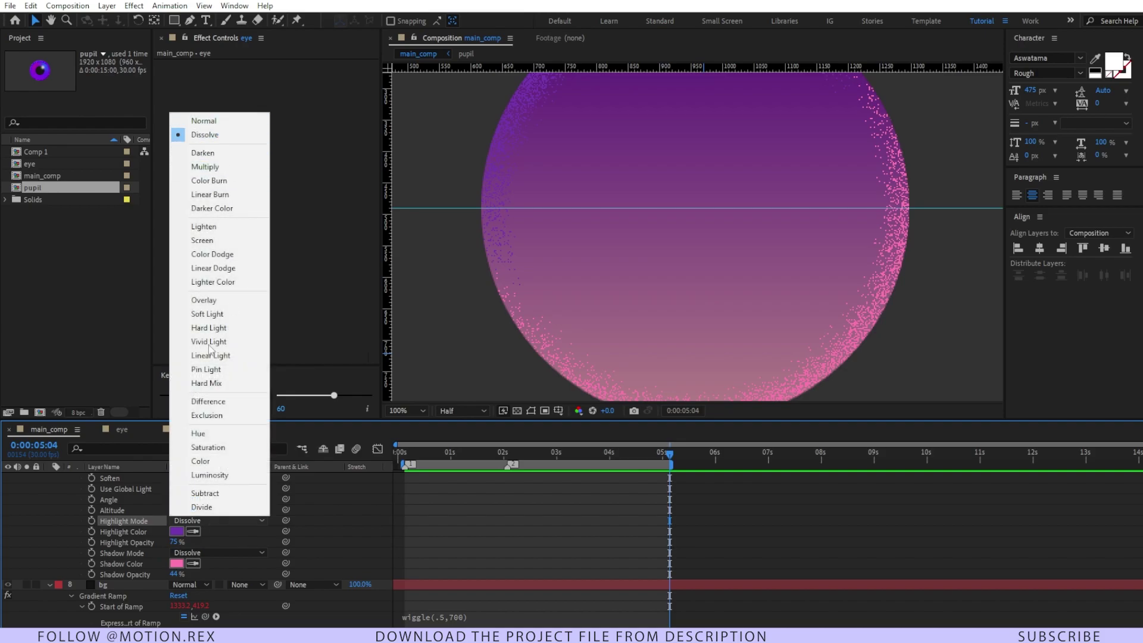
pyautogui.click(225, 534)
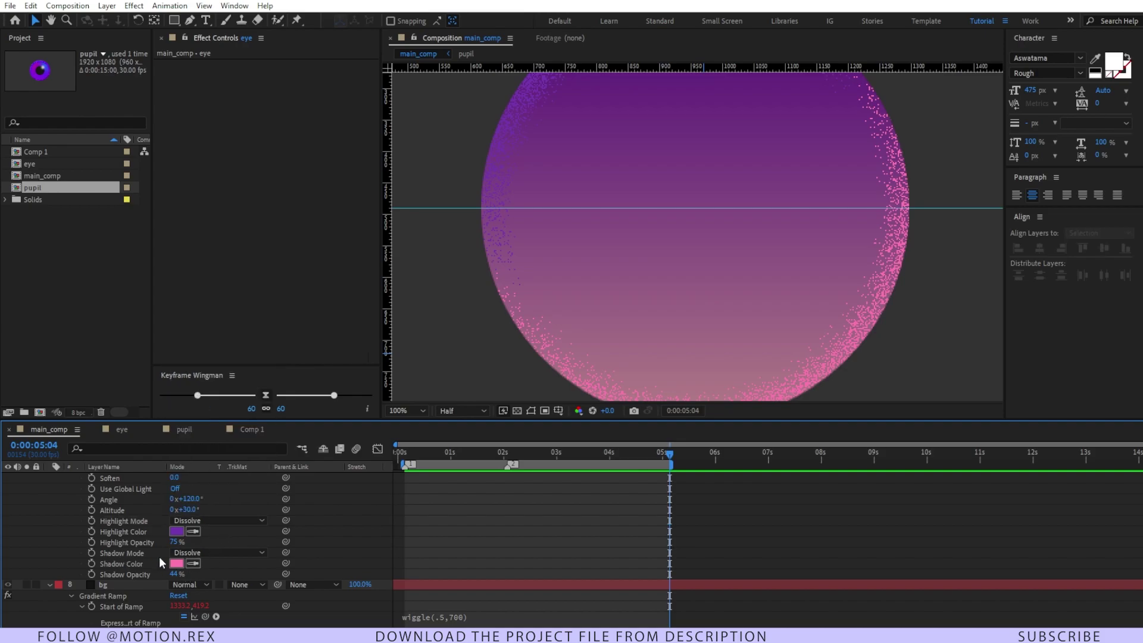
pyautogui.click(203, 553)
pyautogui.click(202, 167)
# - Set the bevel Shadow Color to pale pink EBCAD7, leaving the highlight colour unchanged
pyautogui.click(177, 531)
pyautogui.click(209, 240)
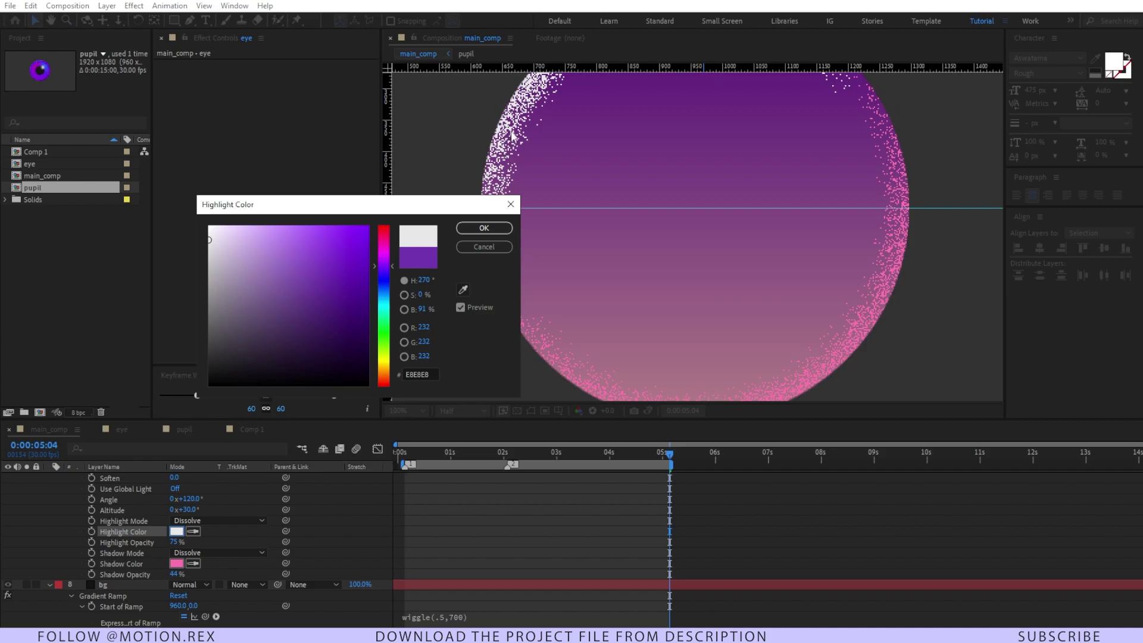
pyautogui.click(463, 249)
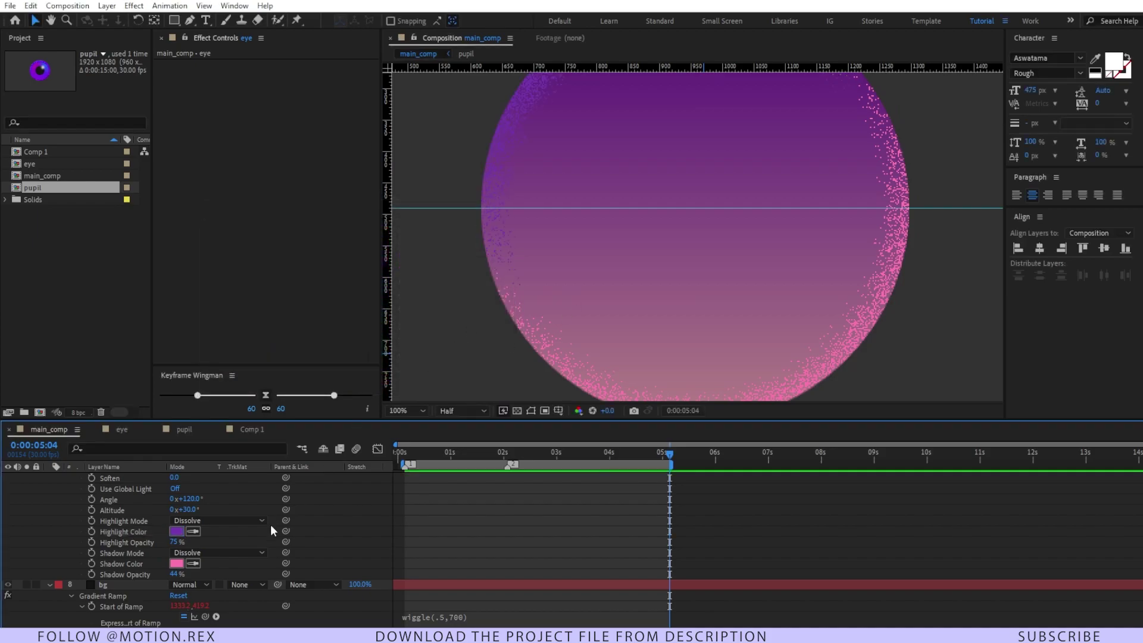
pyautogui.click(176, 564)
pyautogui.click(315, 277)
pyautogui.click(249, 238)
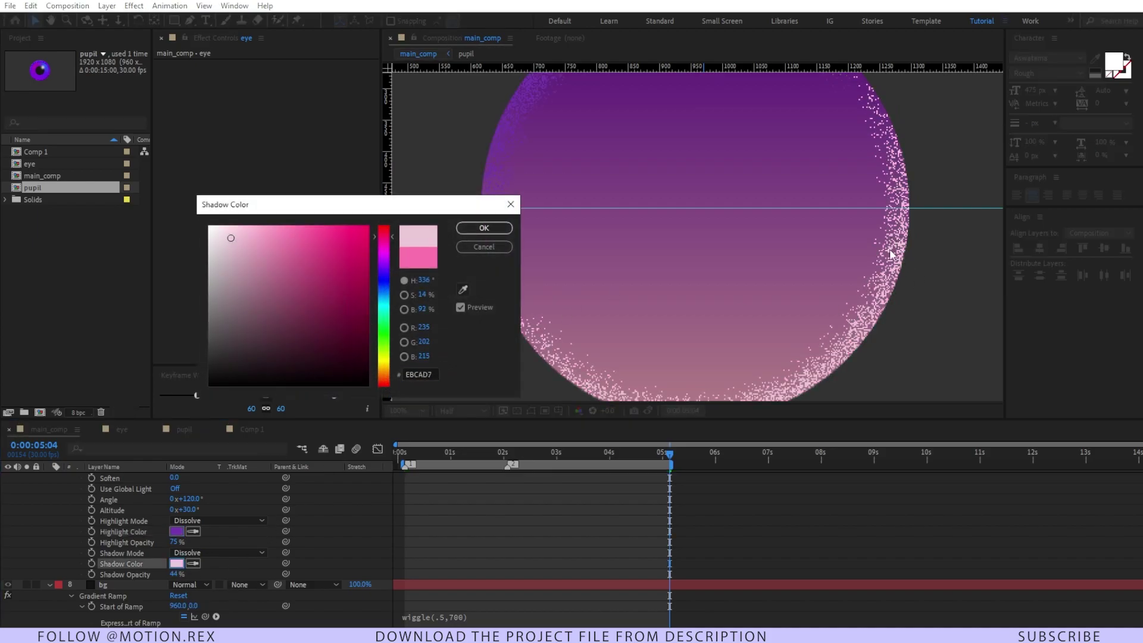
pyautogui.click(484, 248)
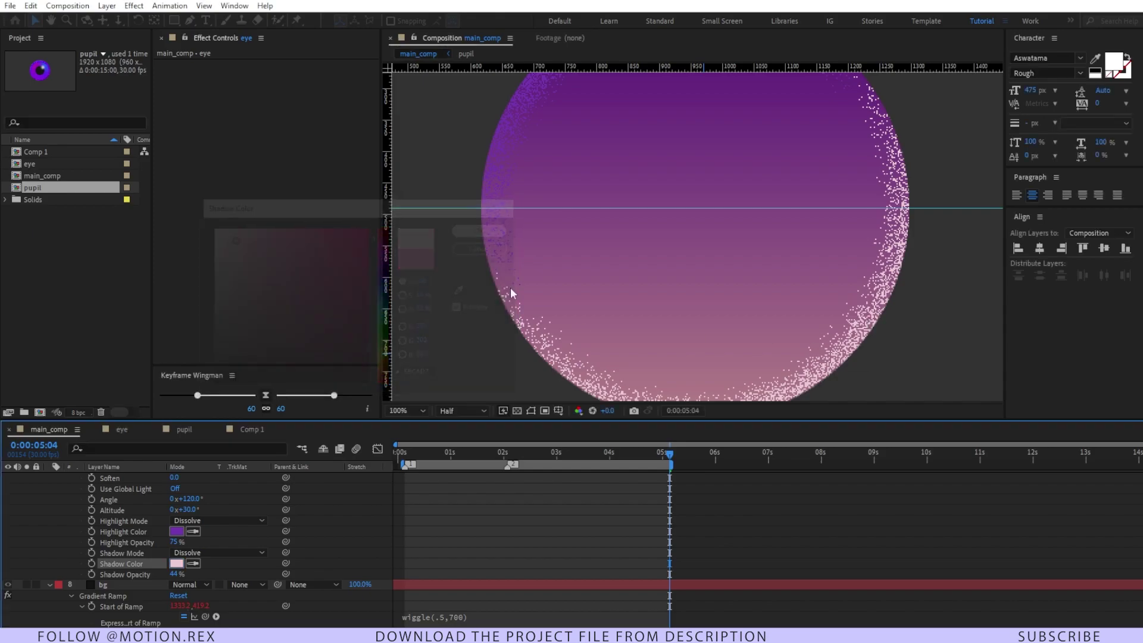
# - Scrub through the eye's slide-in animation, then unsolo the [eye] layer
pyautogui.scroll(4, 256, 537)
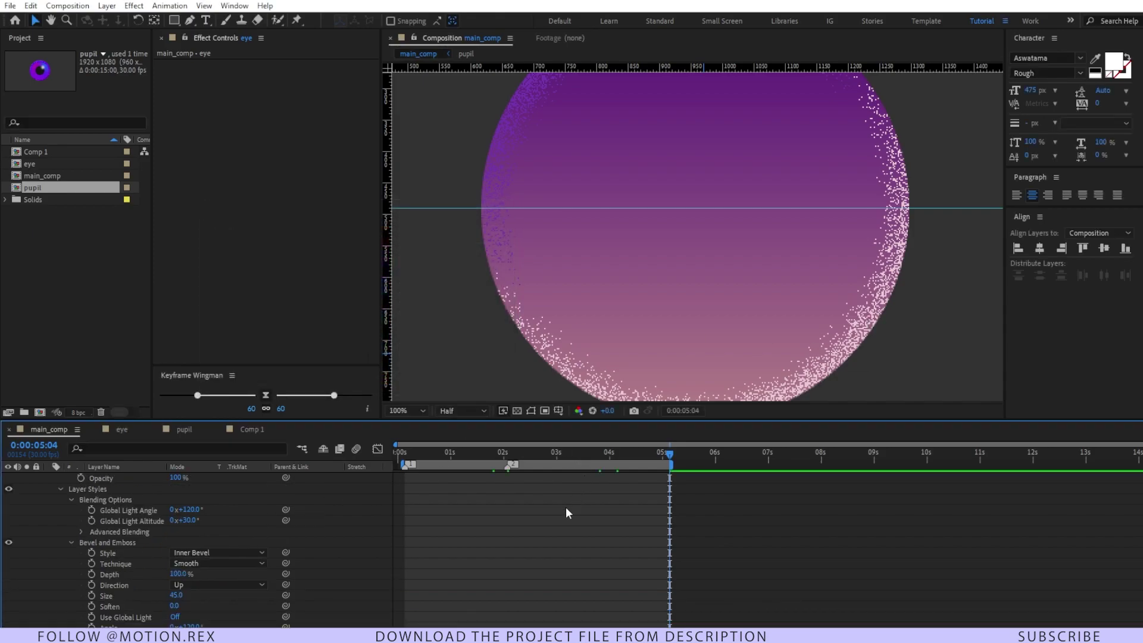
pyautogui.scroll(3, 560, 528)
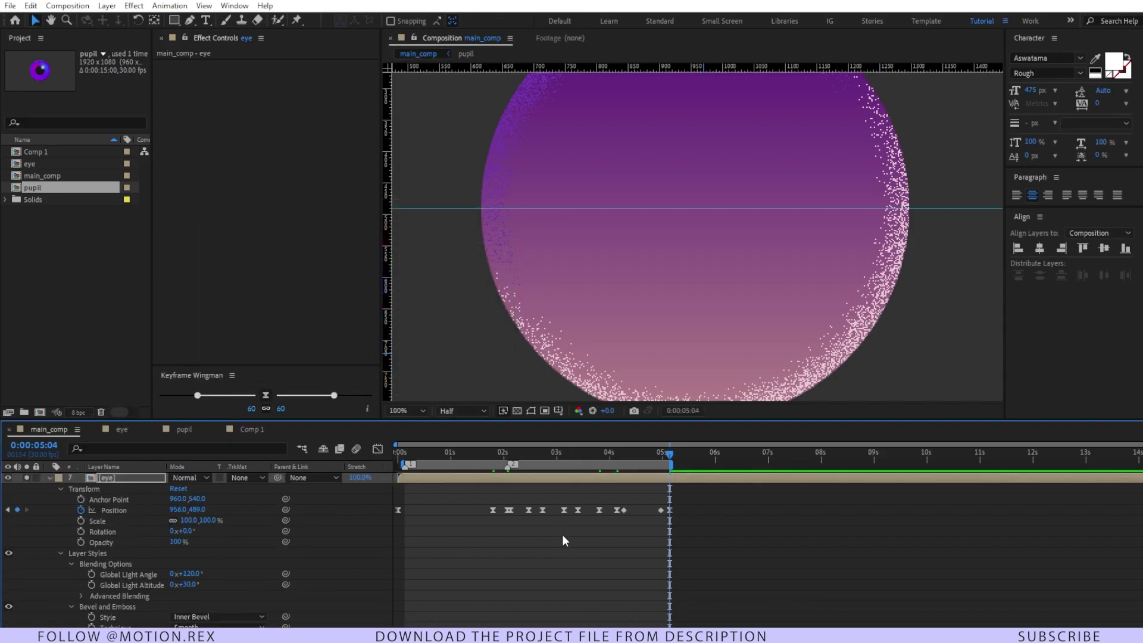
pyautogui.moveTo(600, 462); pyautogui.dragTo(655, 474)
pyautogui.scroll(3, 44, 570)
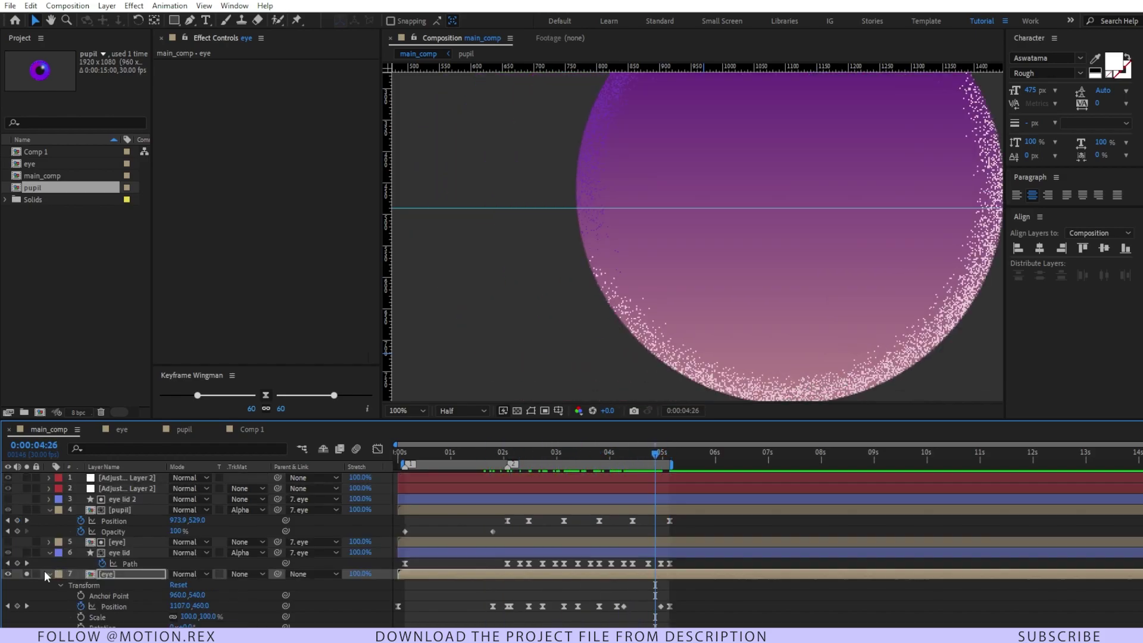
pyautogui.click(27, 574)
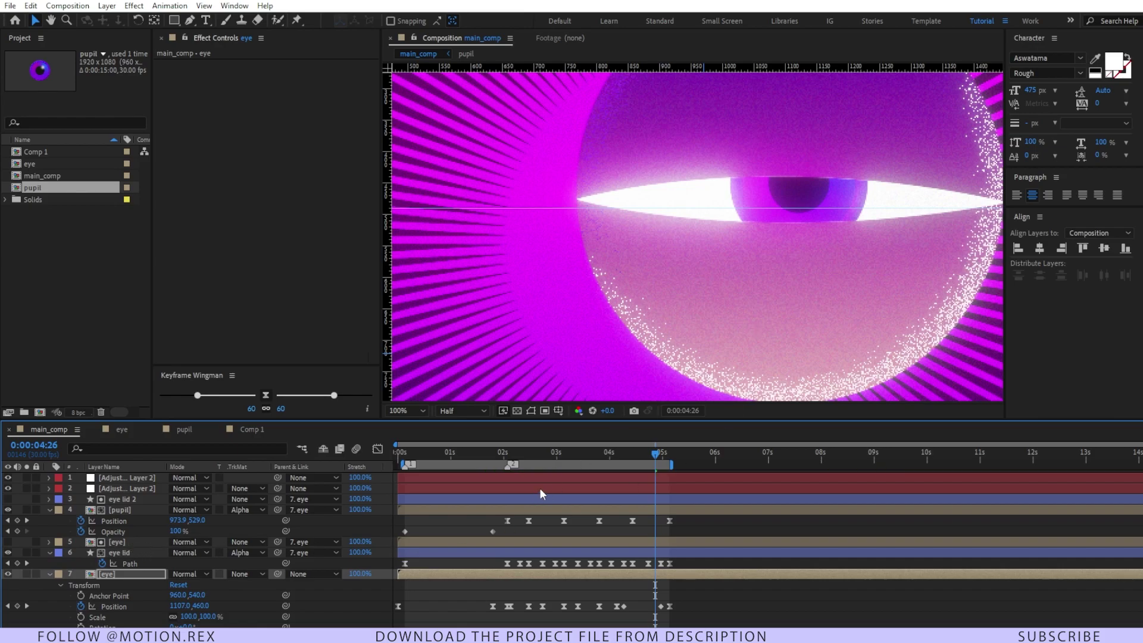
# - At 4:04, toggle Adjustment Layer 2's visibility repeatedly to compare the eye's Deep Glow
pyautogui.click(128, 478)
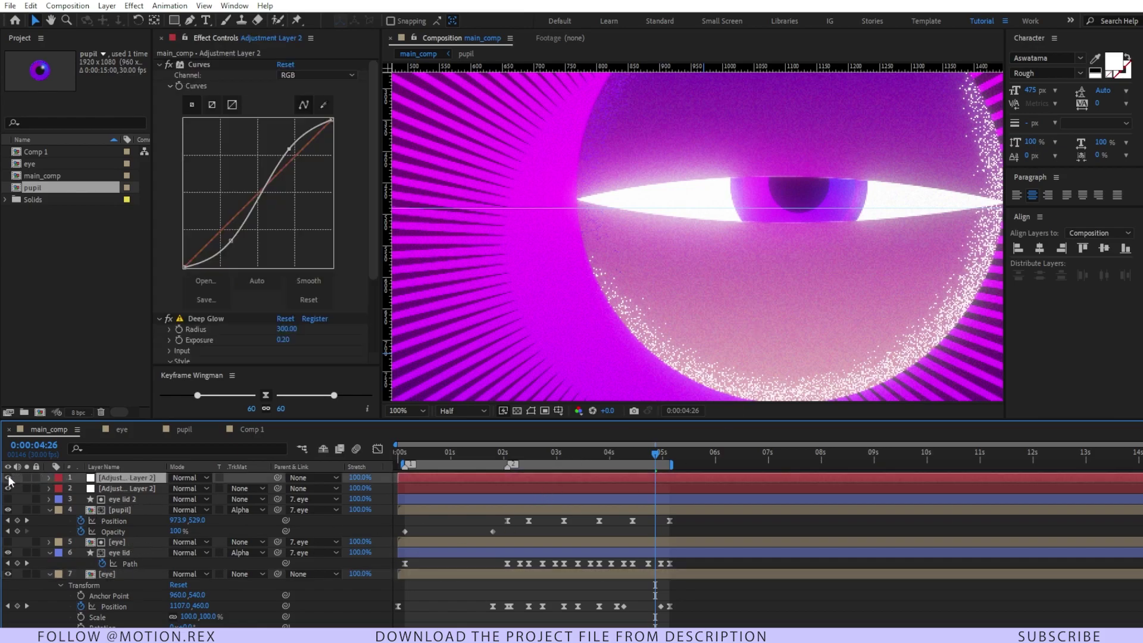
pyautogui.moveTo(624, 451)
pyautogui.mouseDown()
pyautogui.moveTo(584, 453)
pyautogui.moveTo(616, 453)
pyautogui.mouseUp()
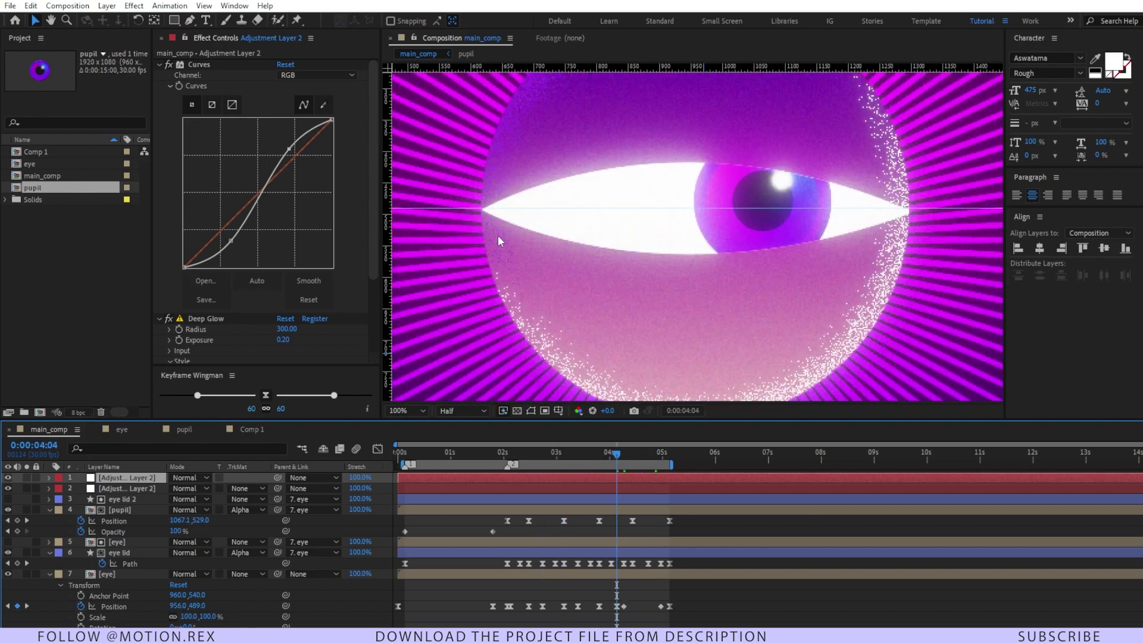
pyautogui.click(8, 477)
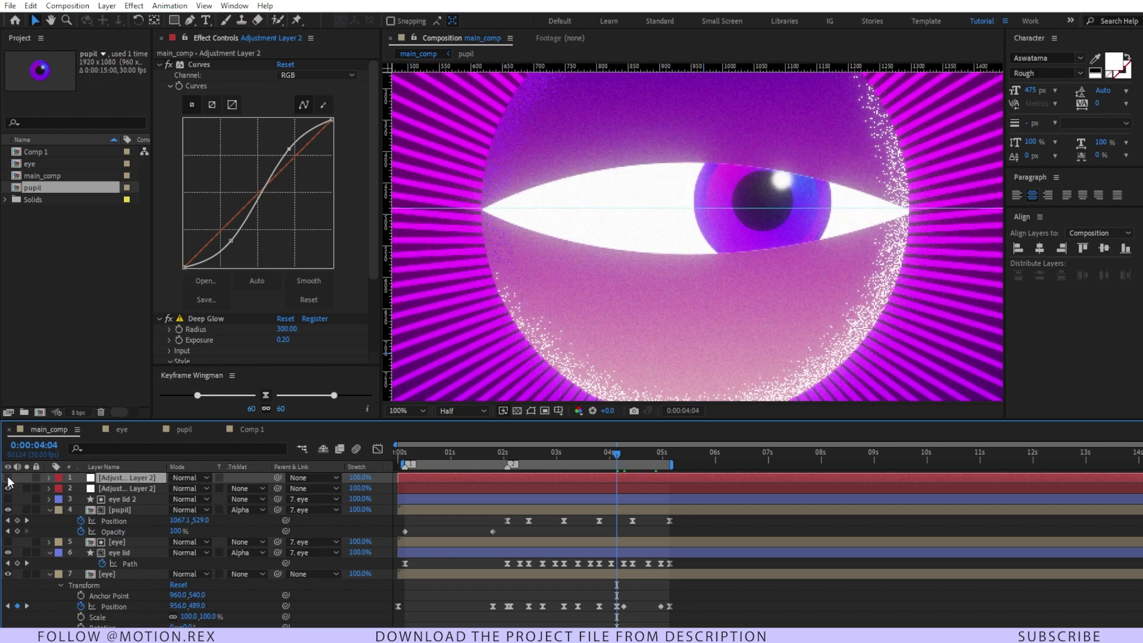
pyautogui.click(9, 477)
pyautogui.click(8, 477)
pyautogui.click(9, 478)
pyautogui.click(8, 477)
pyautogui.click(9, 477)
pyautogui.click(9, 477)
pyautogui.click(8, 478)
pyautogui.click(9, 478)
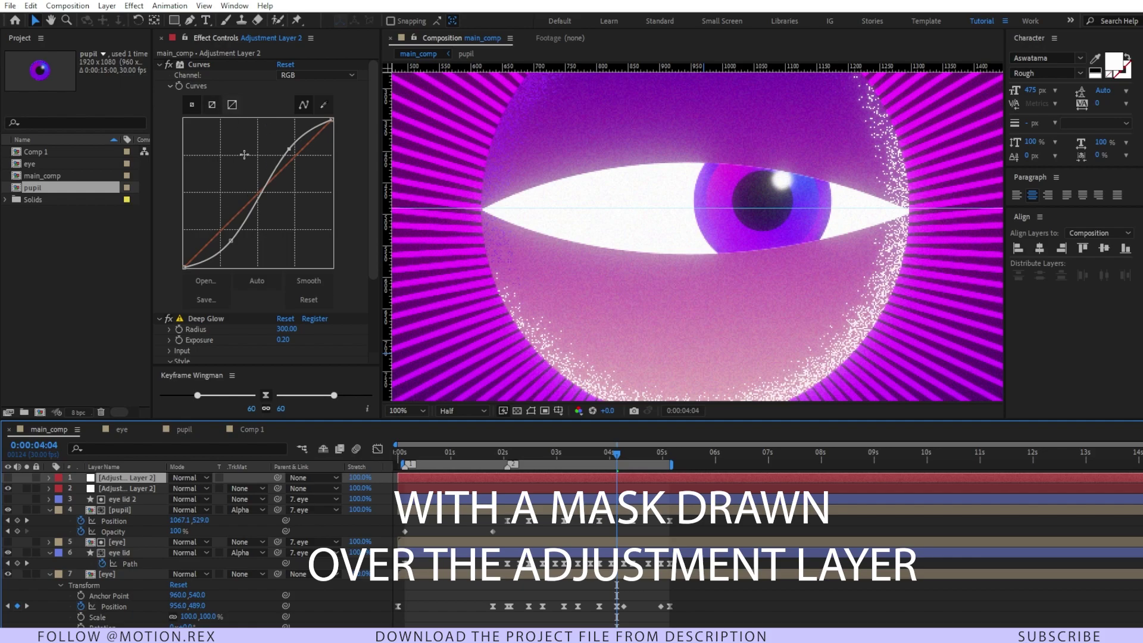
pyautogui.scroll(-4, 249, 200)
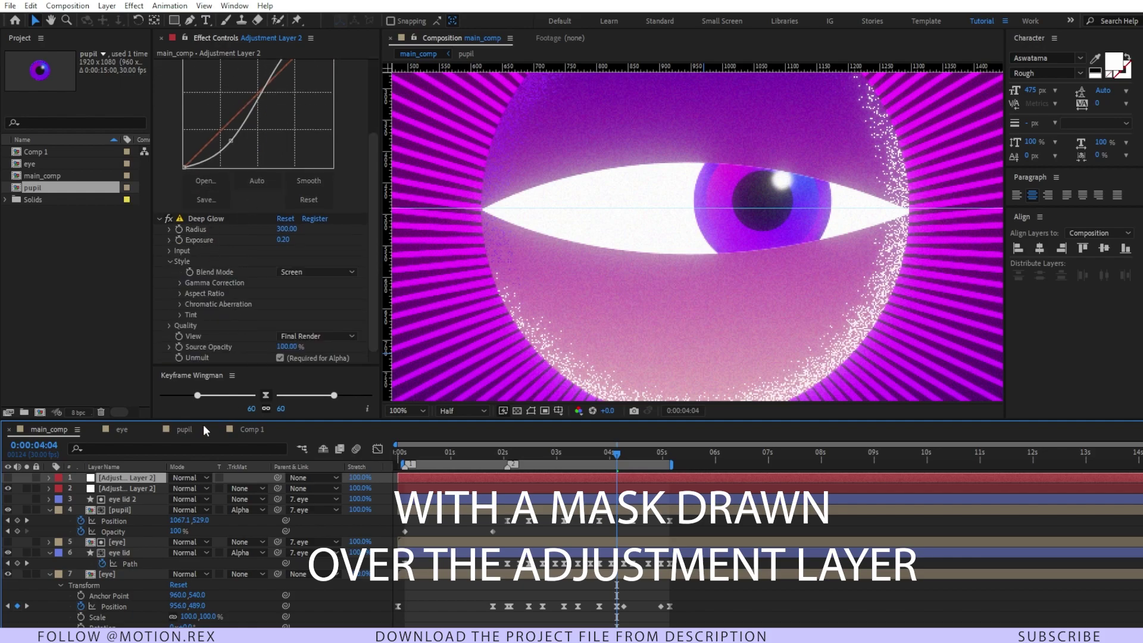